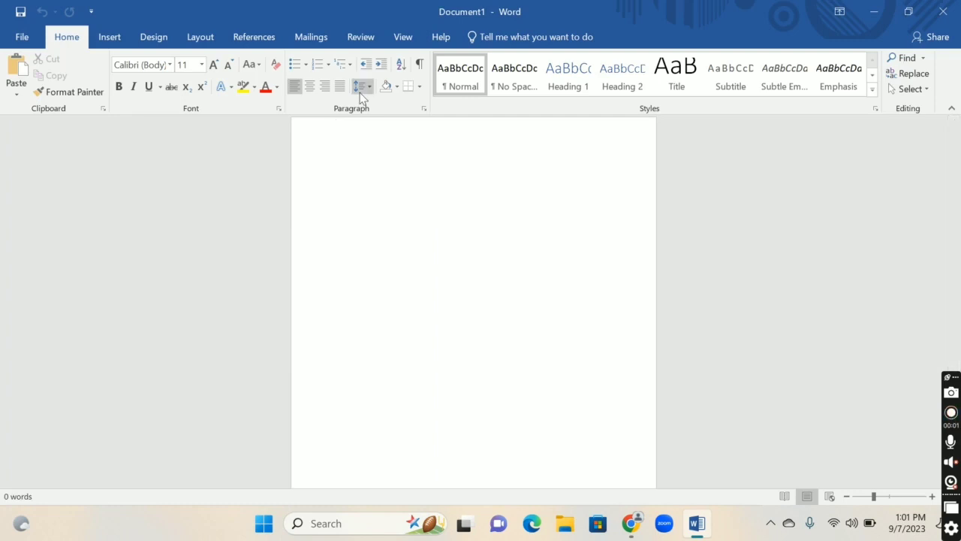
Set the blank document's paper size to A4 and its orientation to landscape
left_click(209, 33)
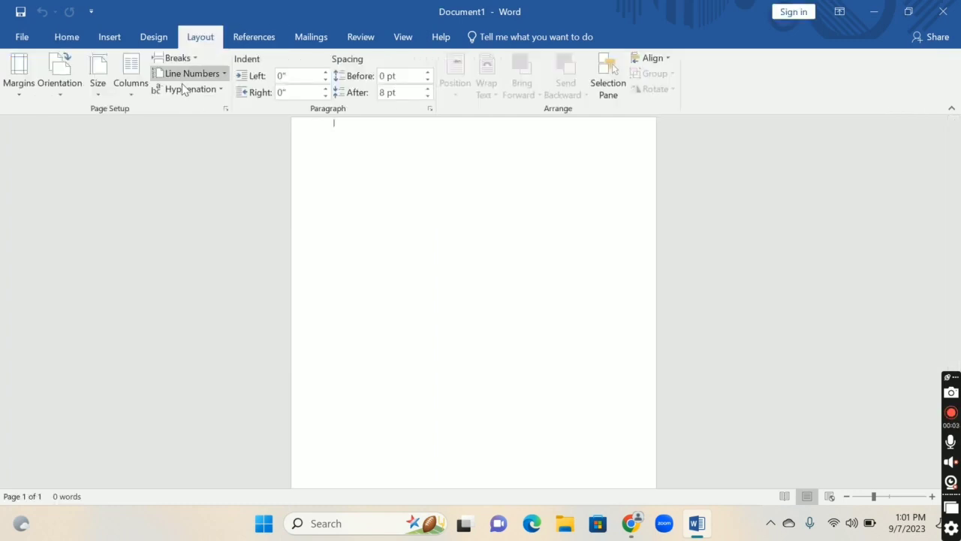
left_click(99, 84)
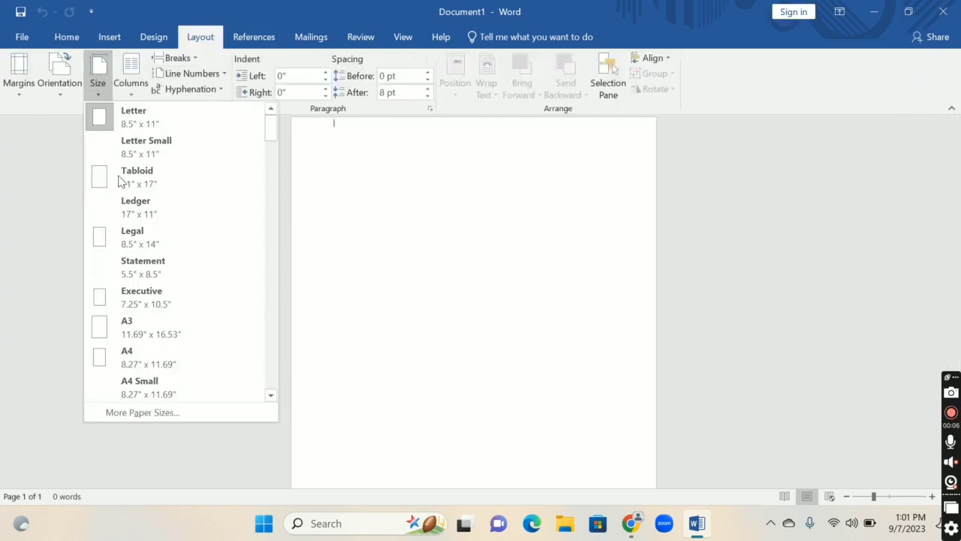
left_click(125, 347)
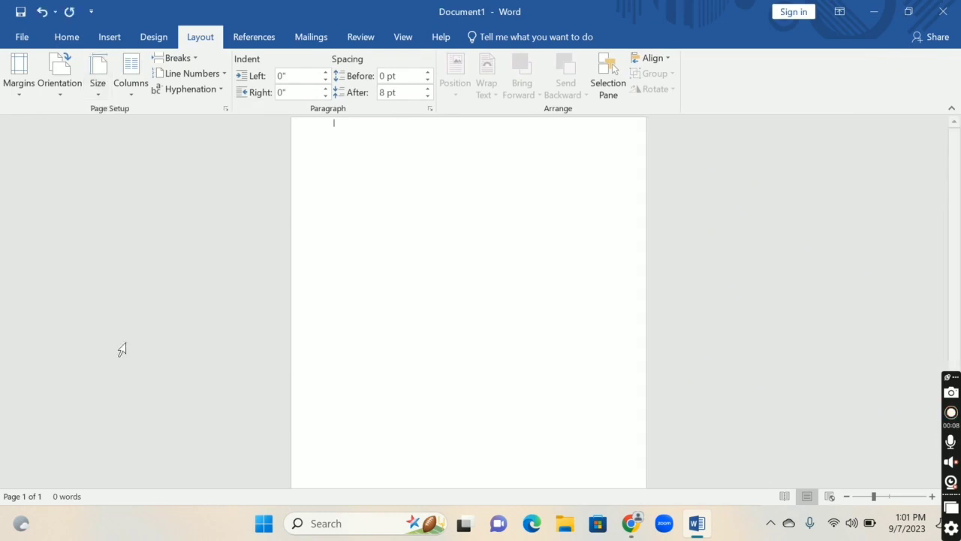
left_click(60, 78)
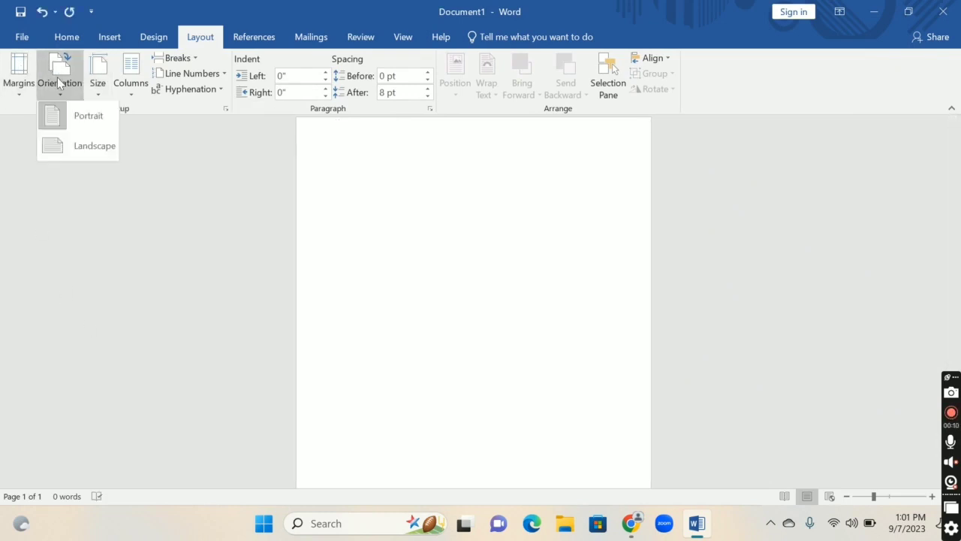
left_click(70, 142)
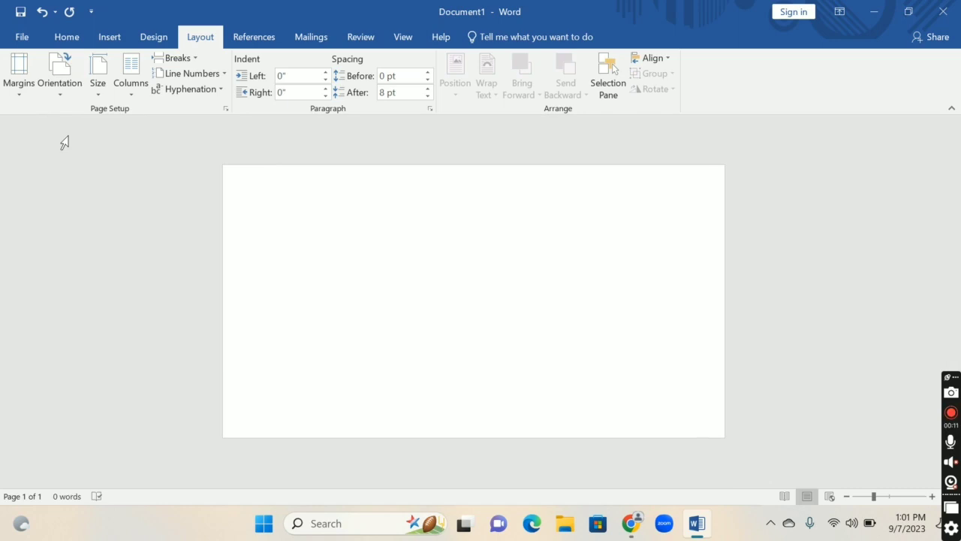
Set custom margins for the whole document so the text area reaches the page edges
left_click(23, 83)
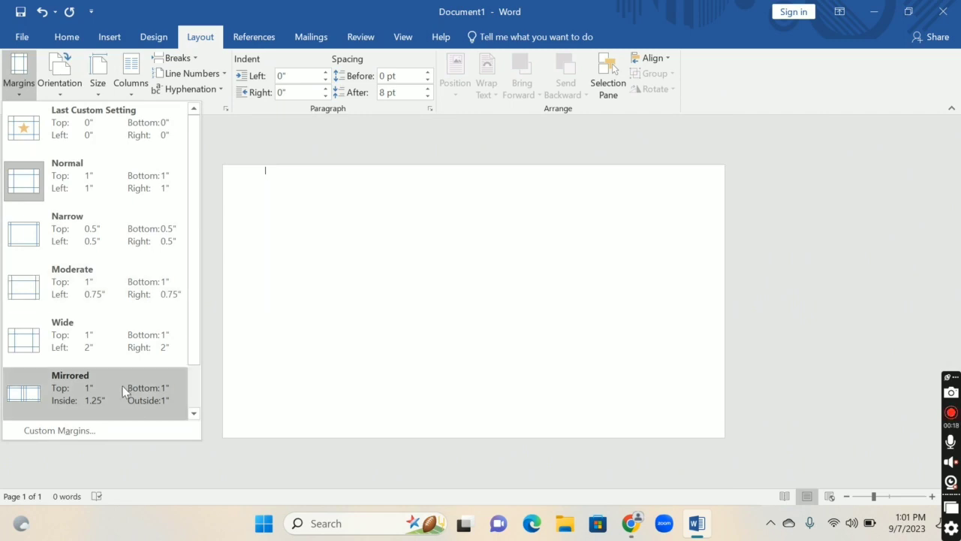
left_click(120, 428)
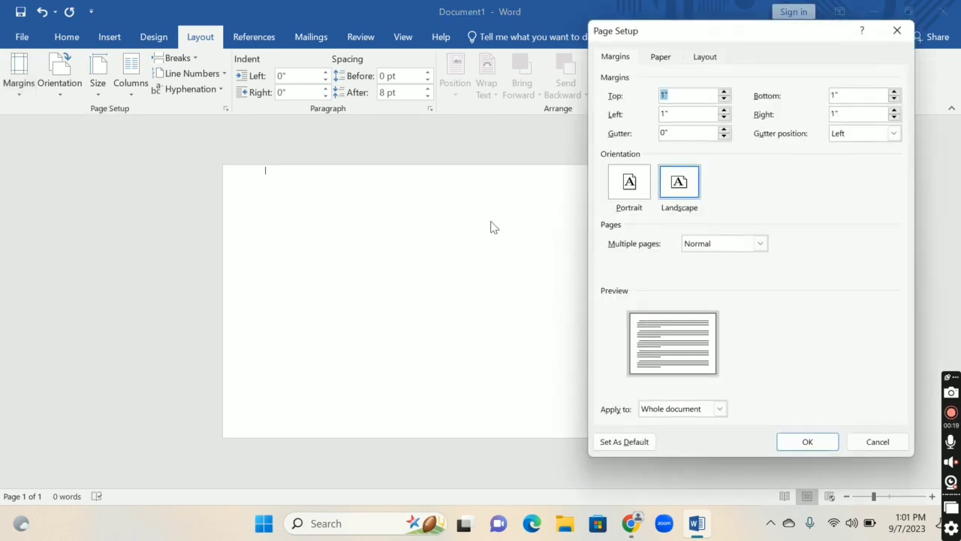
left_click(807, 441)
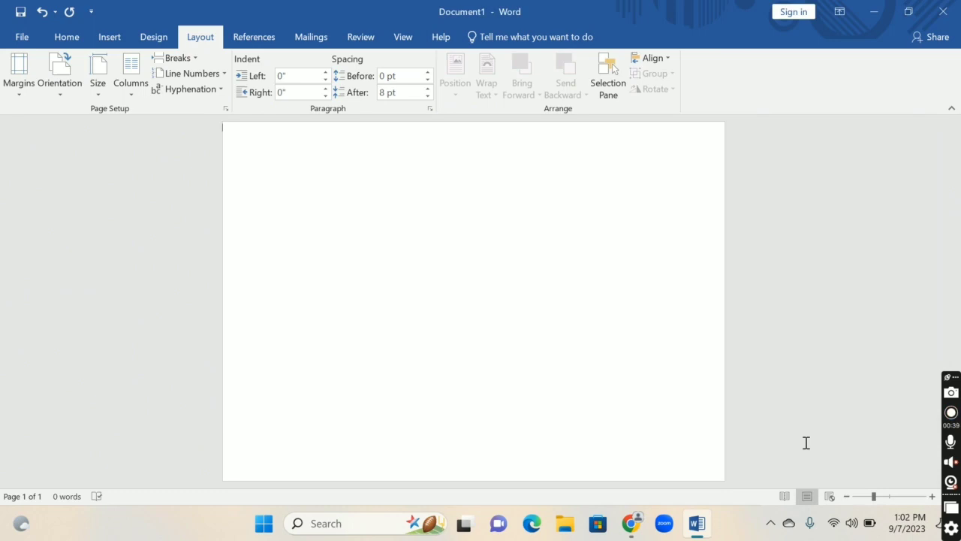
Draw a full-height rectangle about 8.63" high and 4.23" wide over the right third of the page
left_click(110, 37)
left_click(138, 89)
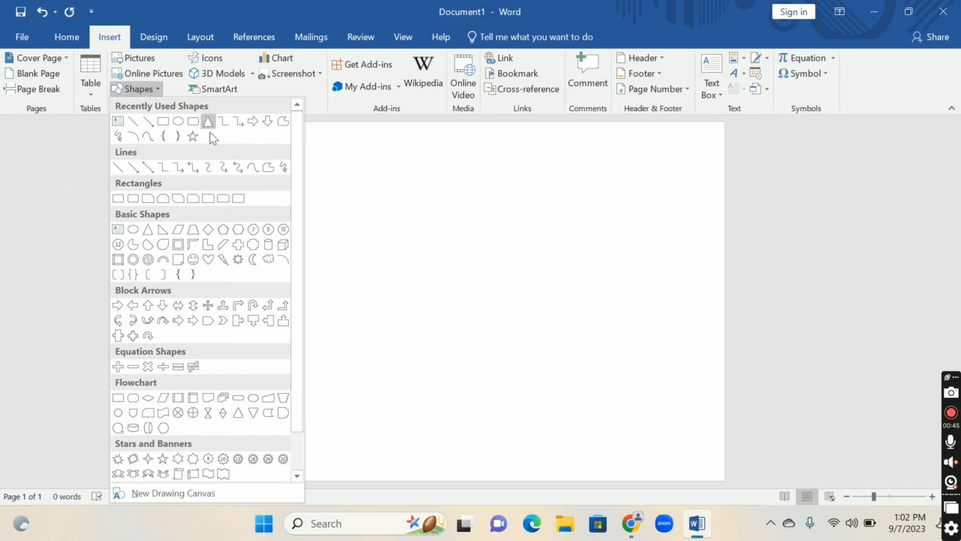
left_click(162, 122)
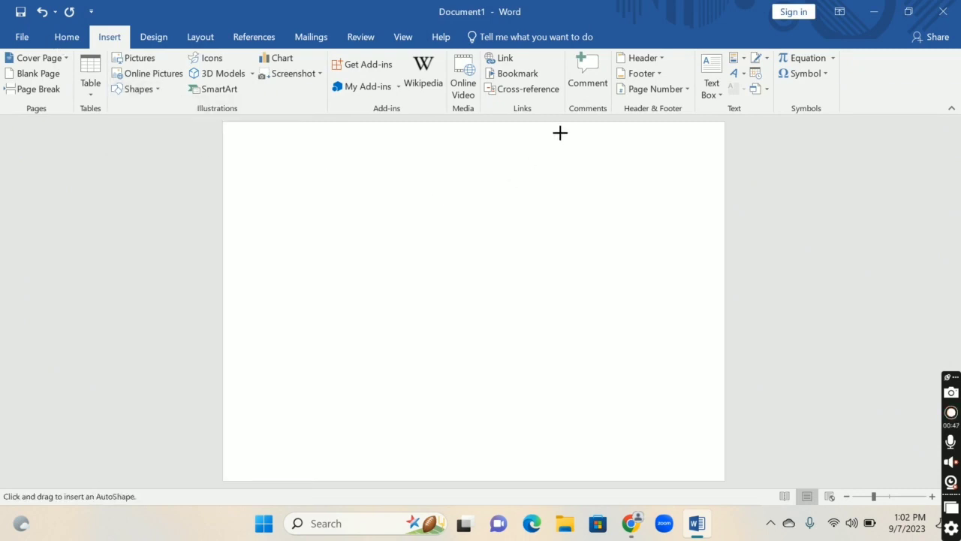
left_click_drag(557, 123, 726, 481)
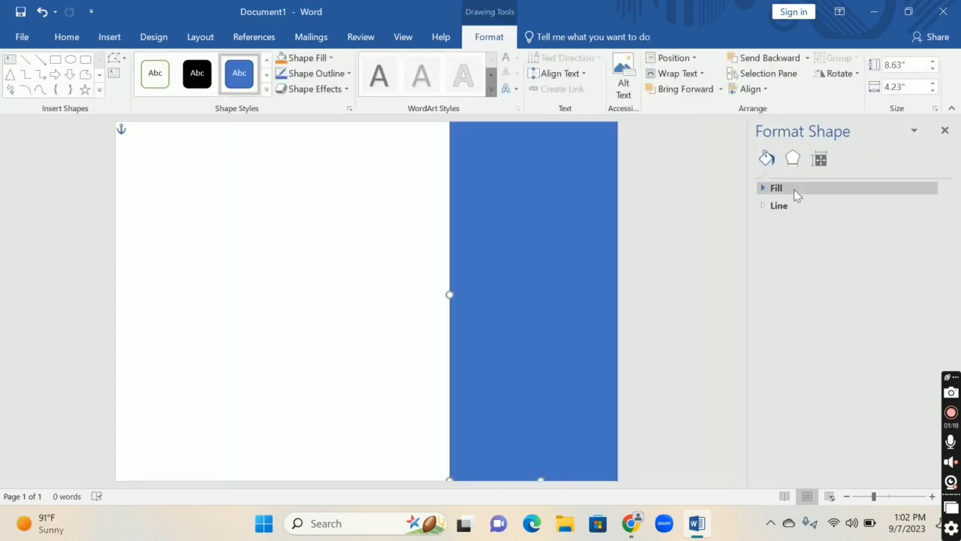
Fill the rectangle with a linear gradient at 225° using three stops, black at the first and middle and dark grey at the end
left_click(794, 189)
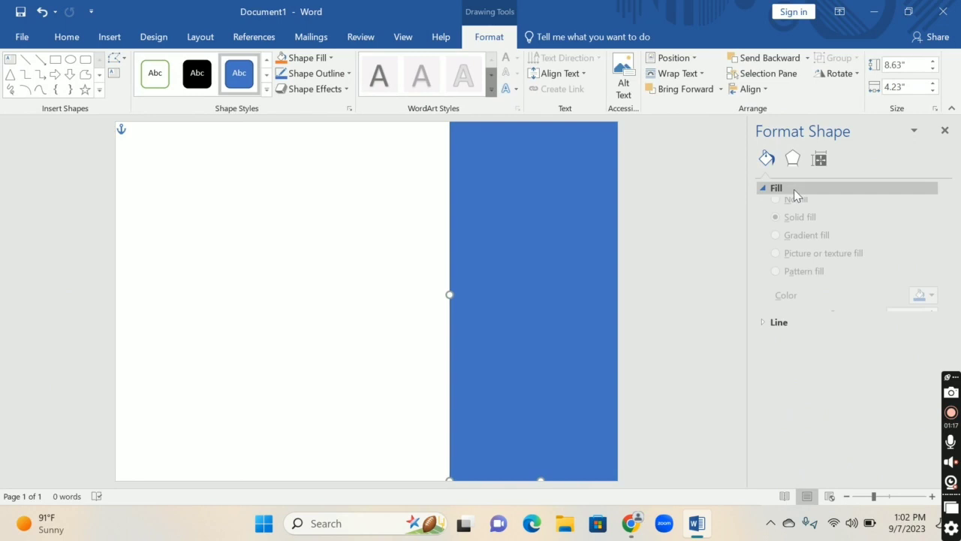
left_click(776, 246)
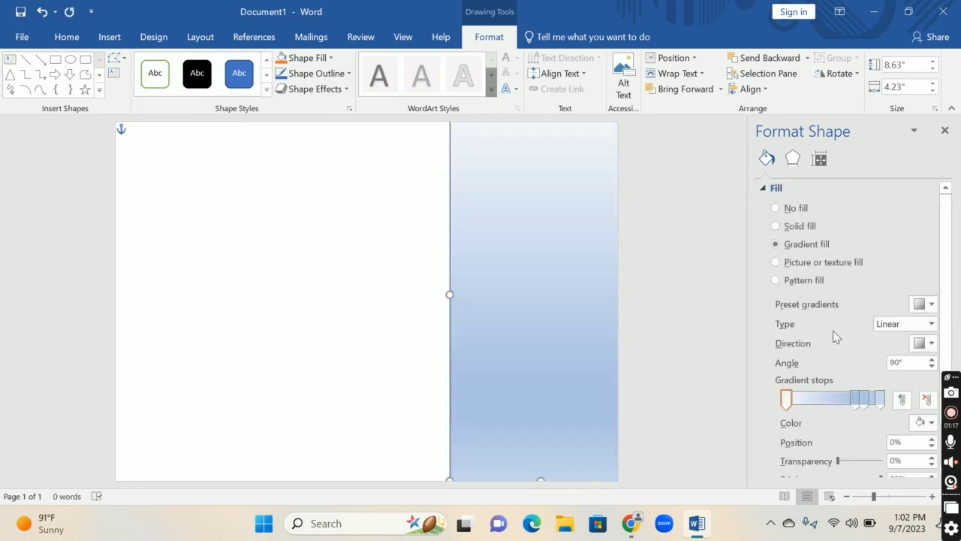
left_click(860, 400)
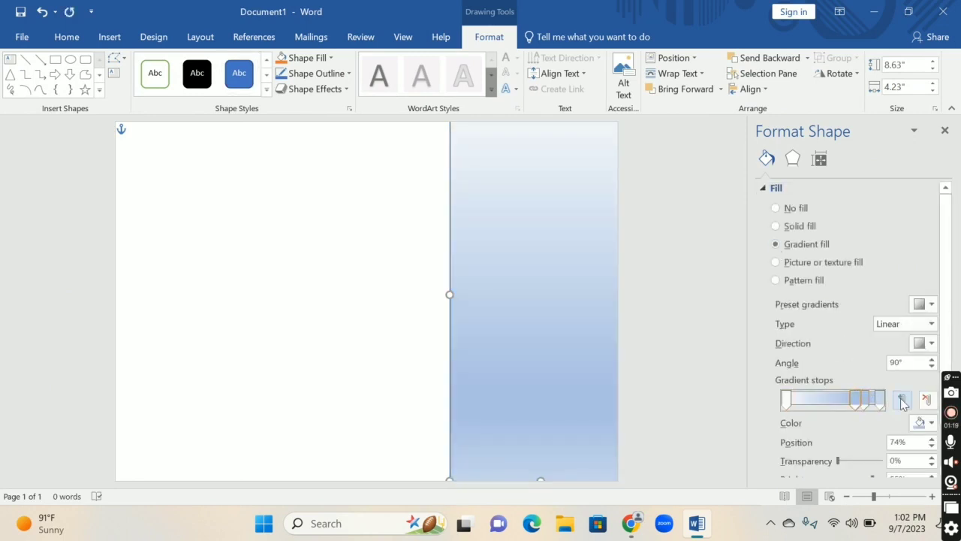
left_click(928, 400)
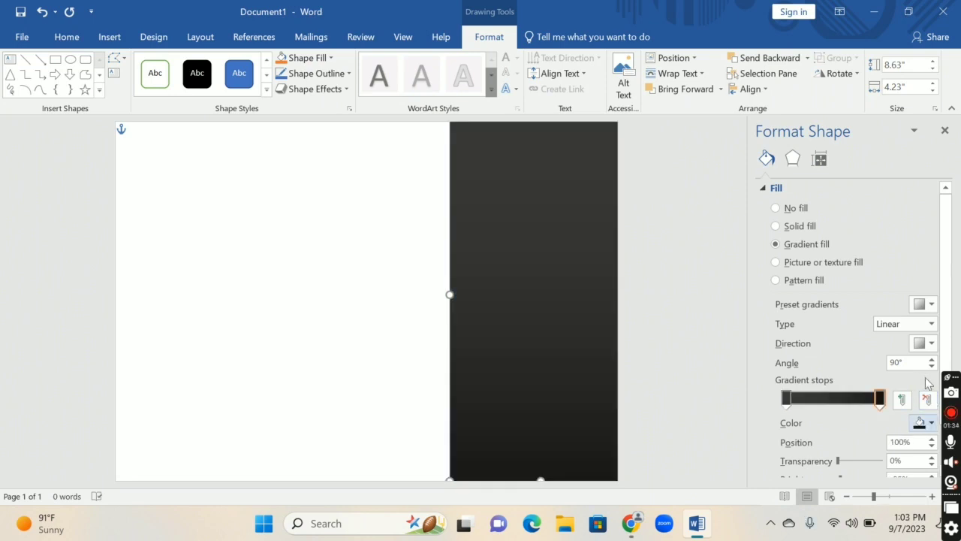
left_click(925, 423)
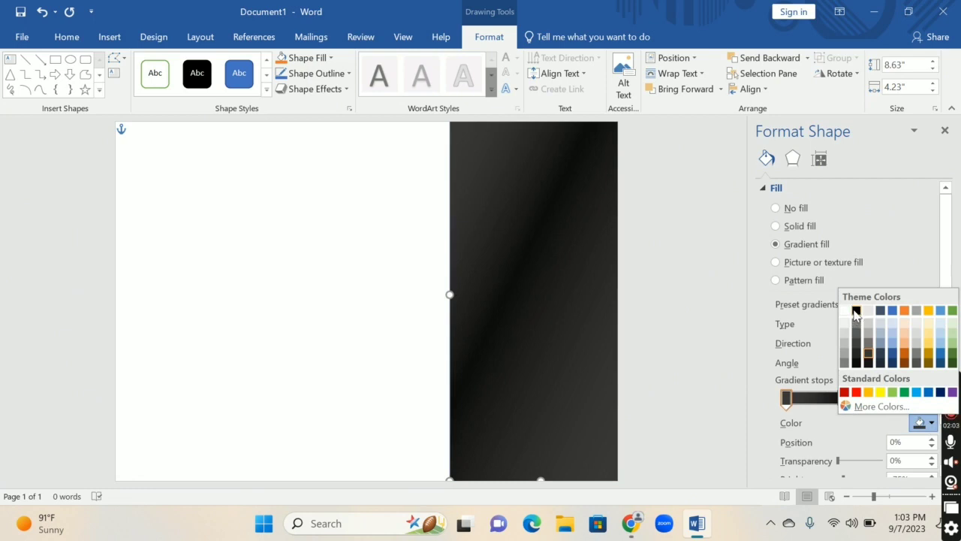
left_click(856, 311)
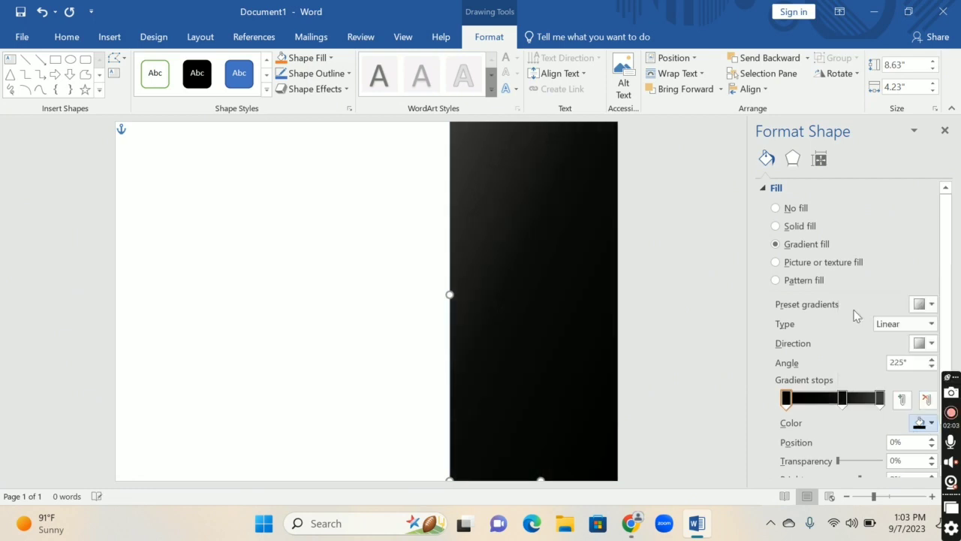
left_click(946, 132)
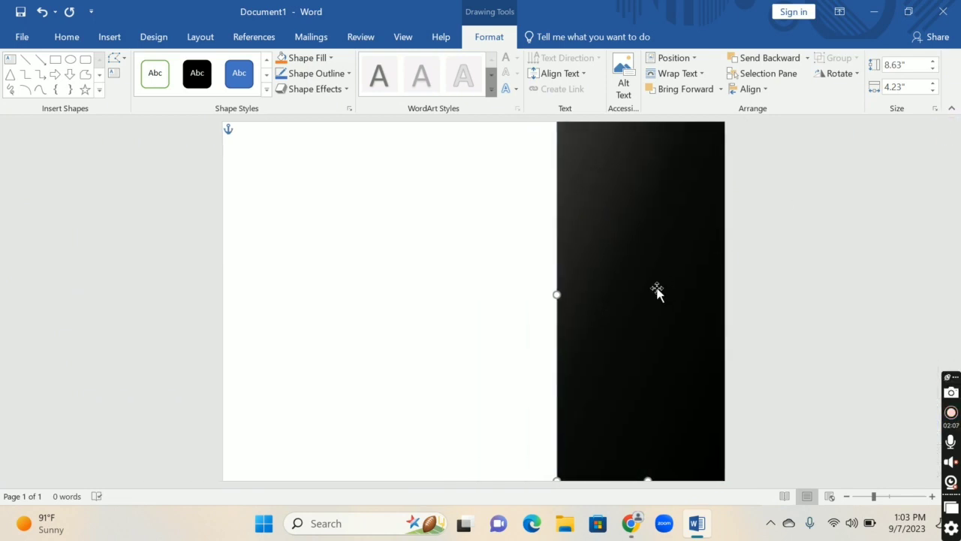
Duplicate the gradient rectangle to cover the middle and left thirds of the page
left_click(658, 294)
left_click_drag(657, 293, 286, 277)
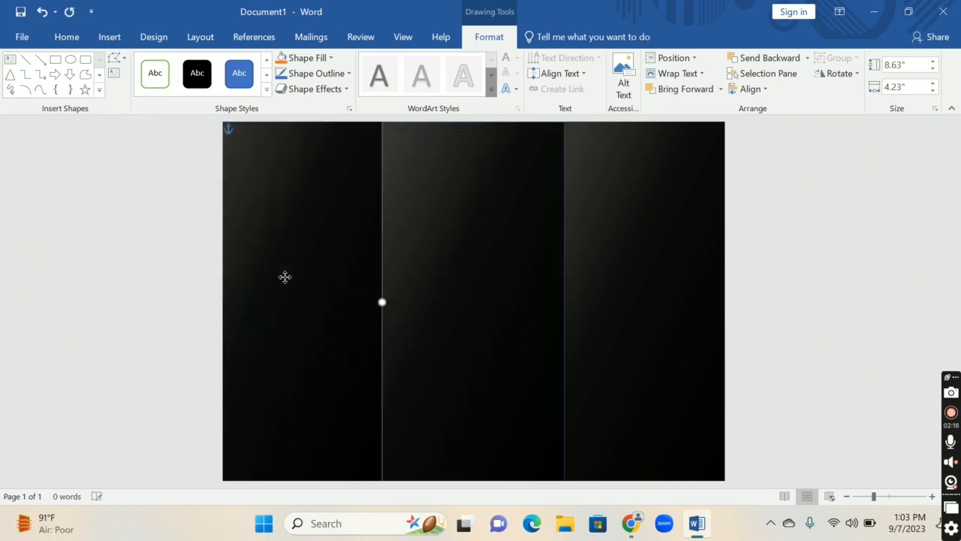
left_click(767, 236)
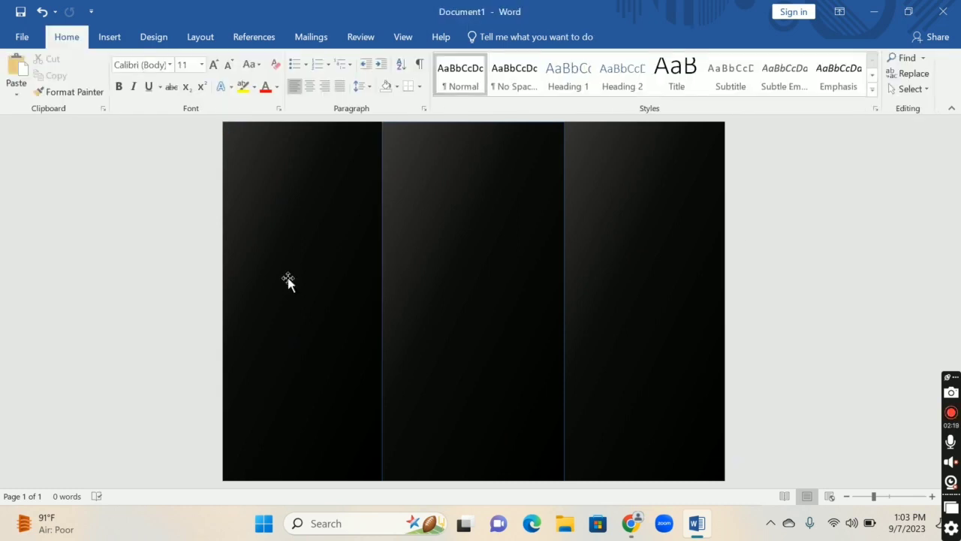
Remove the outline from all three gradient rectangles
left_click(237, 273)
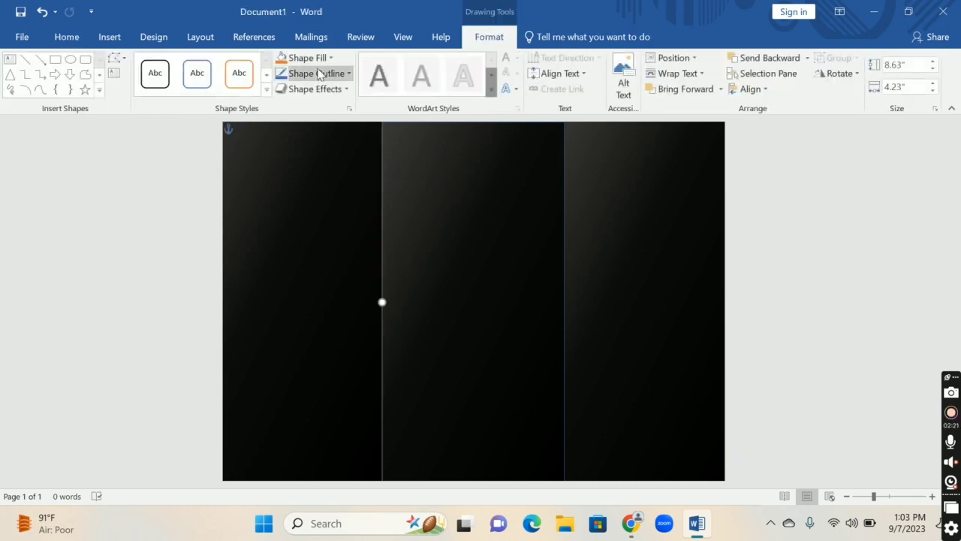
left_click(319, 73)
left_click(332, 200)
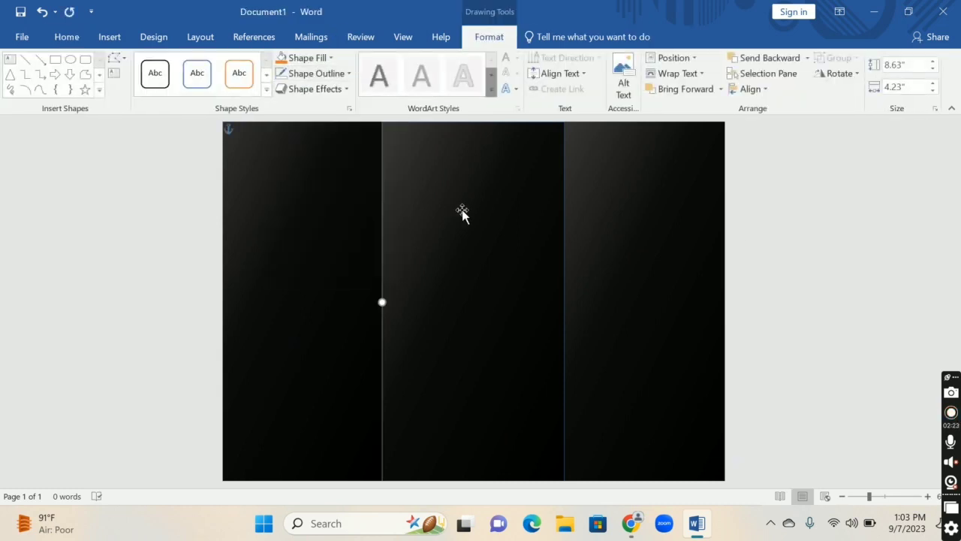
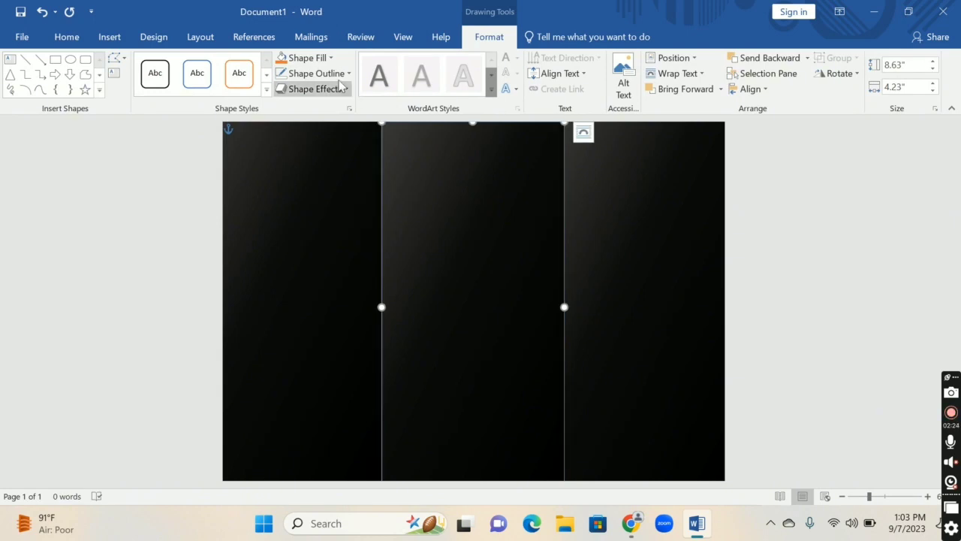
left_click(359, 200)
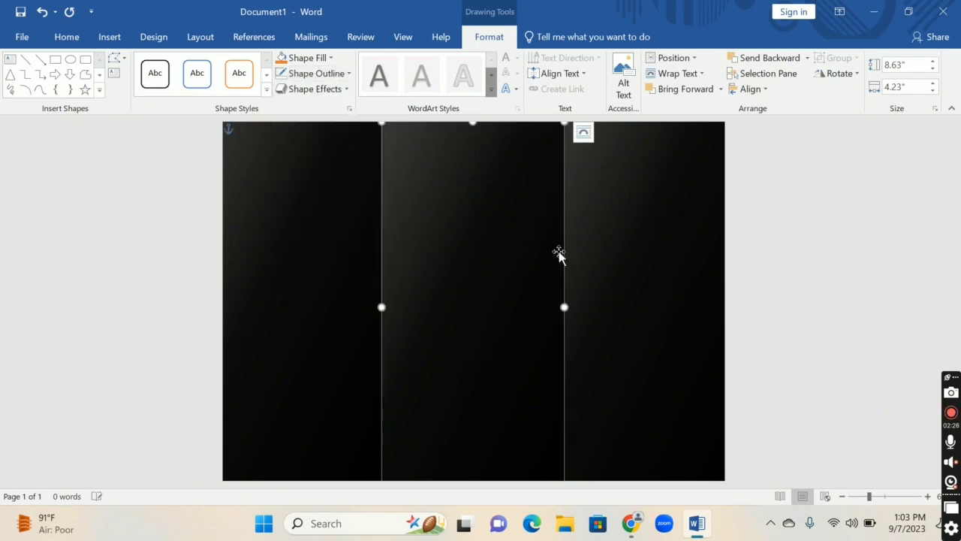
left_click(557, 233)
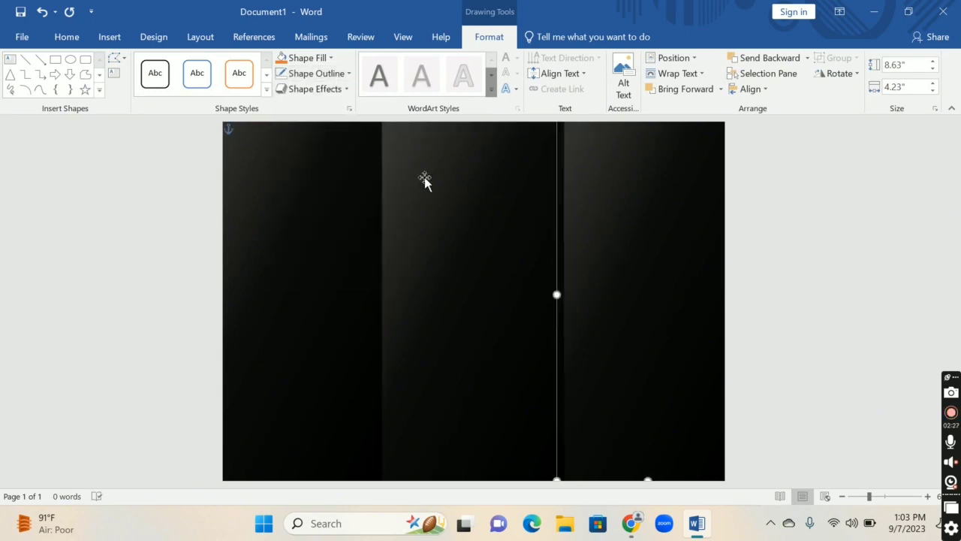
left_click(323, 73)
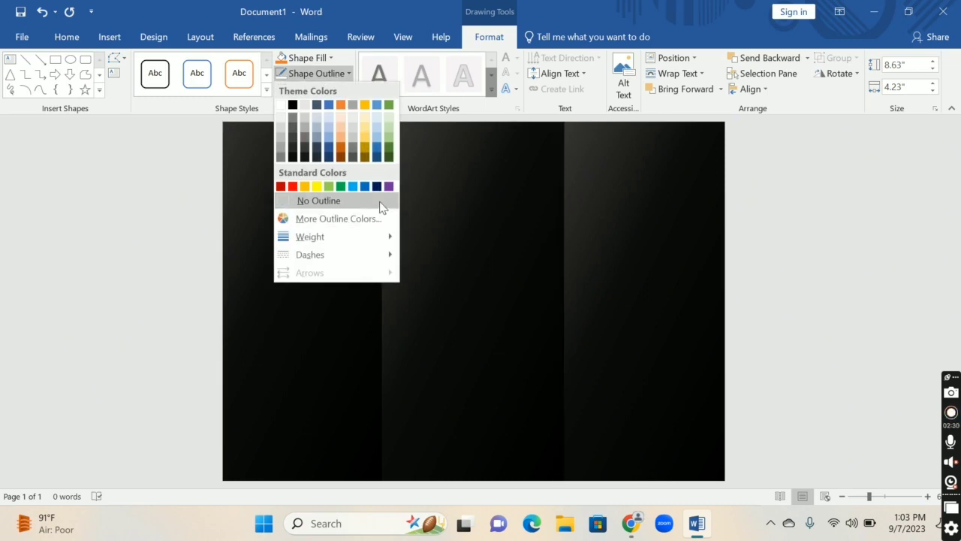
left_click(380, 203)
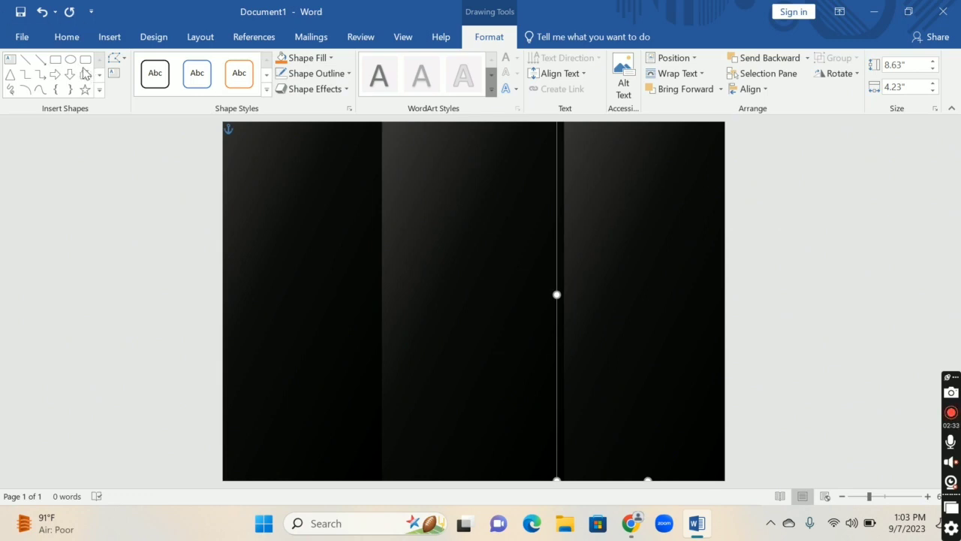
left_click(787, 225)
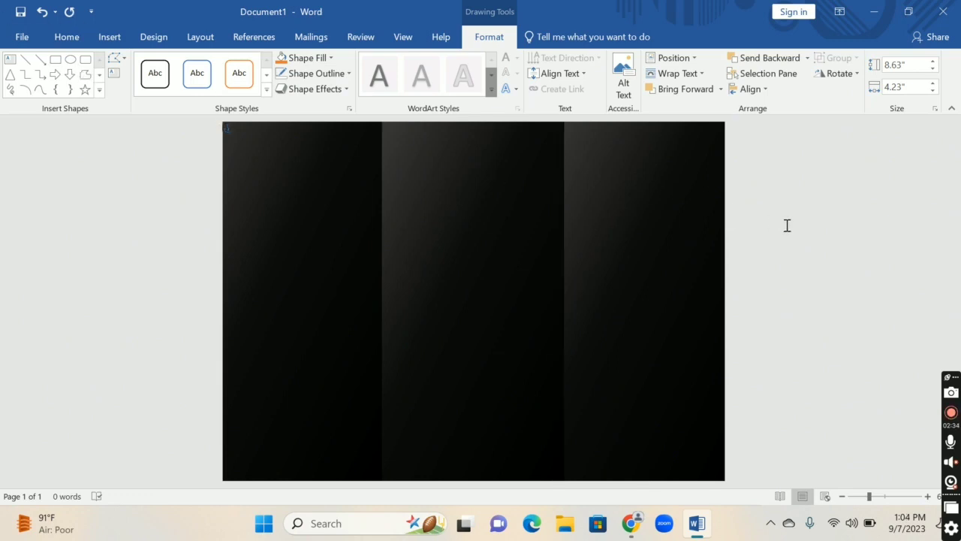
Draw a rectangle about 2.42" high and 4.23" wide across the lower part of the middle panel
left_click(109, 37)
left_click(140, 90)
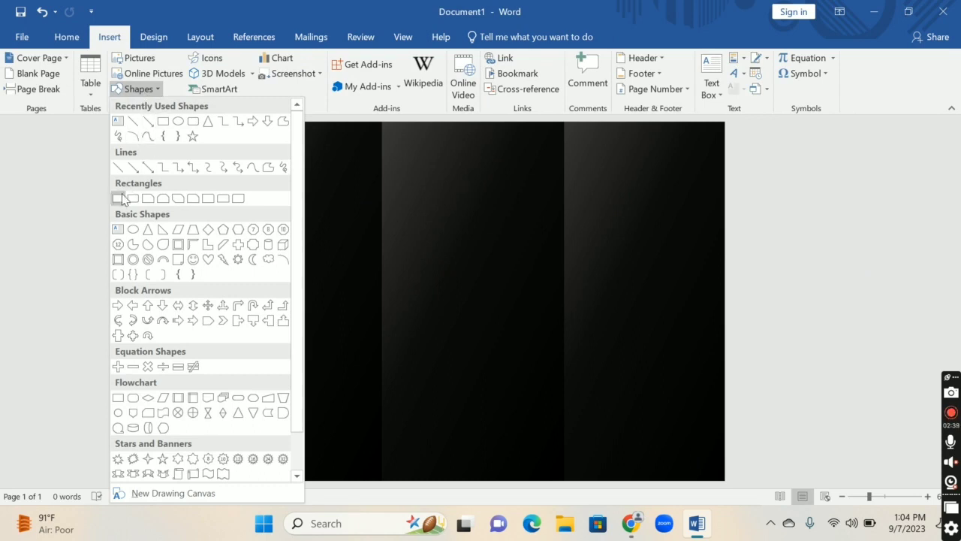
left_click(118, 198)
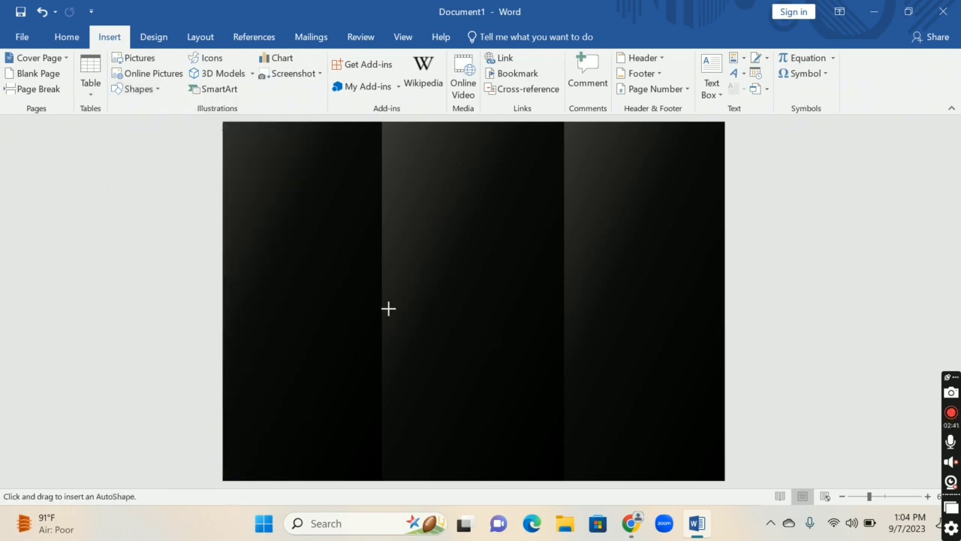
mouse_move(382, 304)
left_mouse_down()
mouse_move(446, 406)
mouse_move(528, 418)
mouse_move(563, 409)
left_mouse_up()
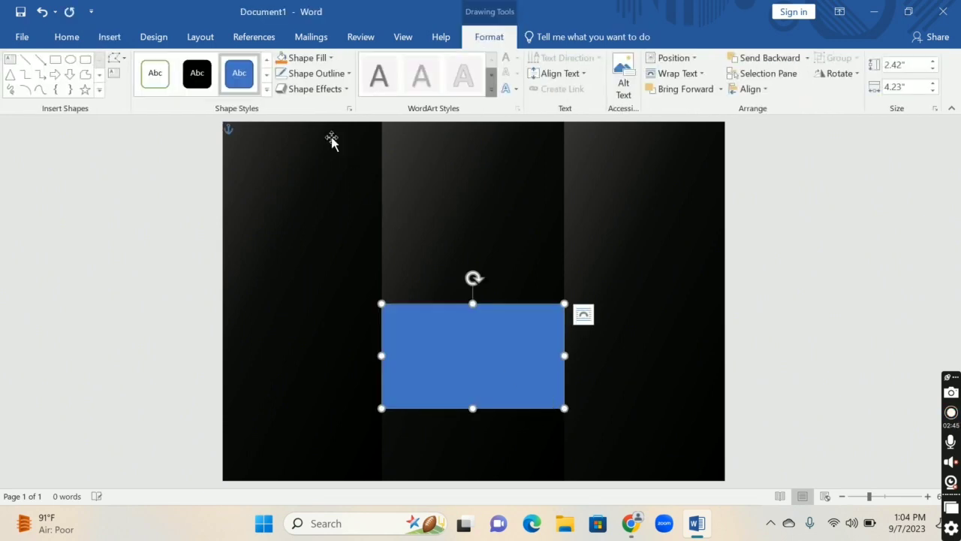
Edit the points of the blue rectangle so its top edge dips in a smooth curve
left_click(113, 73)
left_click_drag(493, 337, 491, 338)
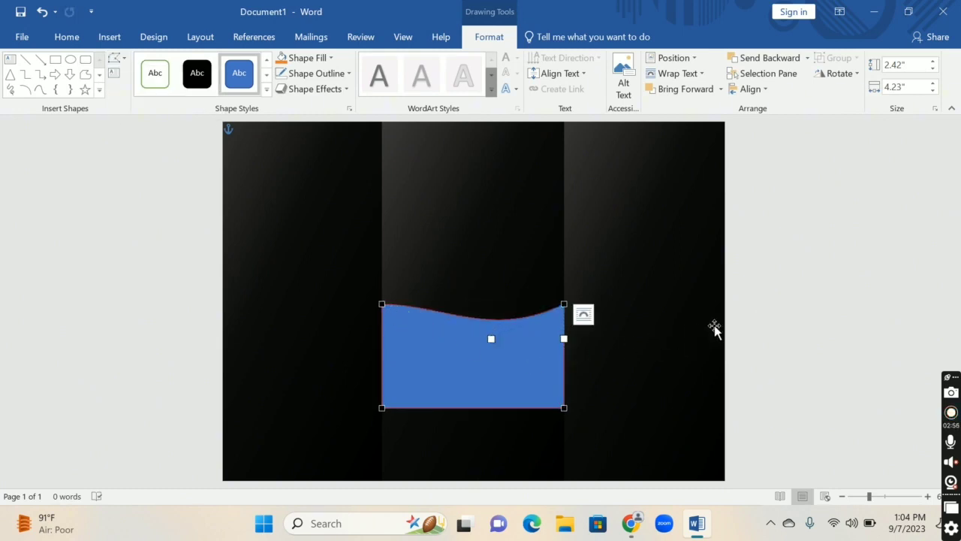
left_click(760, 313)
Fit the curved shape to the bottom of the right panel at about 2.2" by 3.62" and reshape its top edge into a wave
left_click_drag(540, 375, 673, 442)
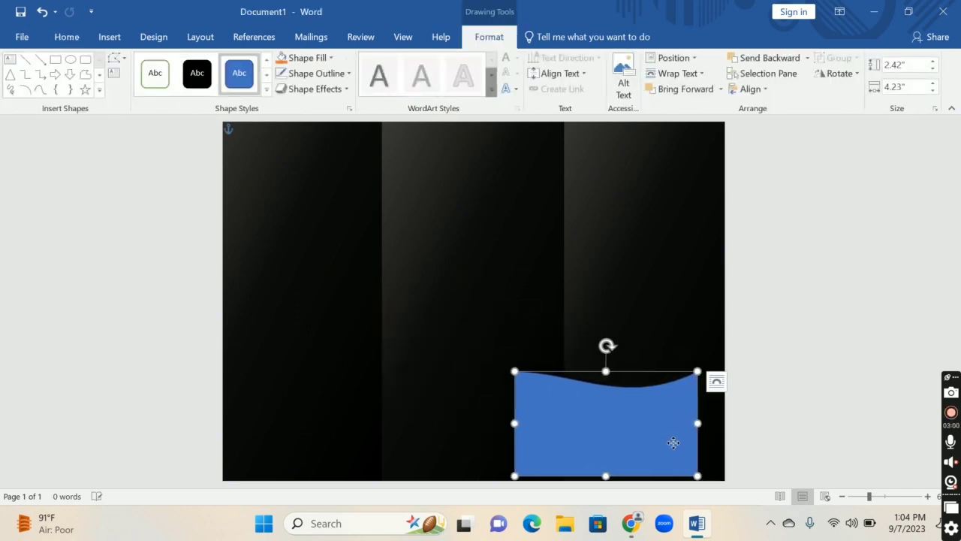
left_click(115, 58)
left_click(133, 95)
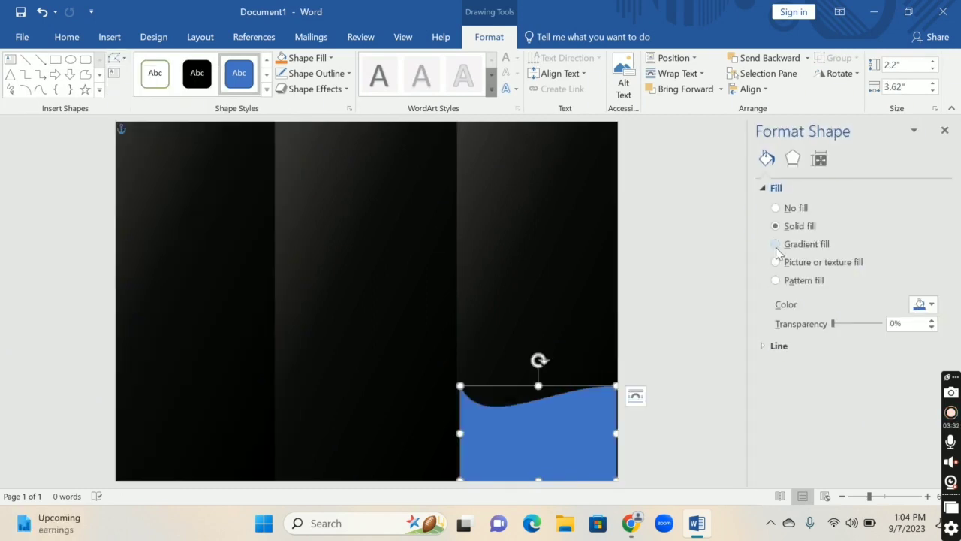
Fill the wavy shape with an orange-to-yellow linear gradient and widen it to about 3.85" to reach the page edge
left_click(775, 244)
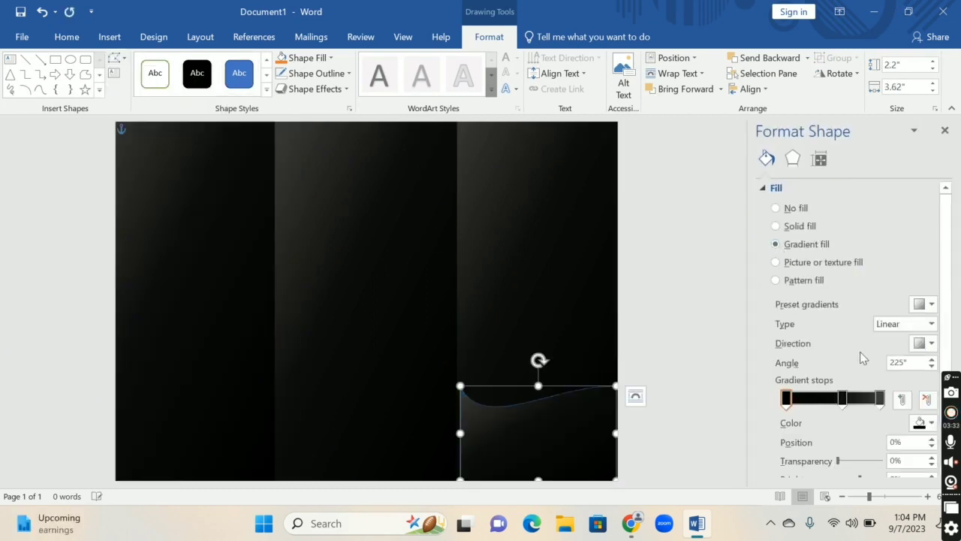
left_click(930, 423)
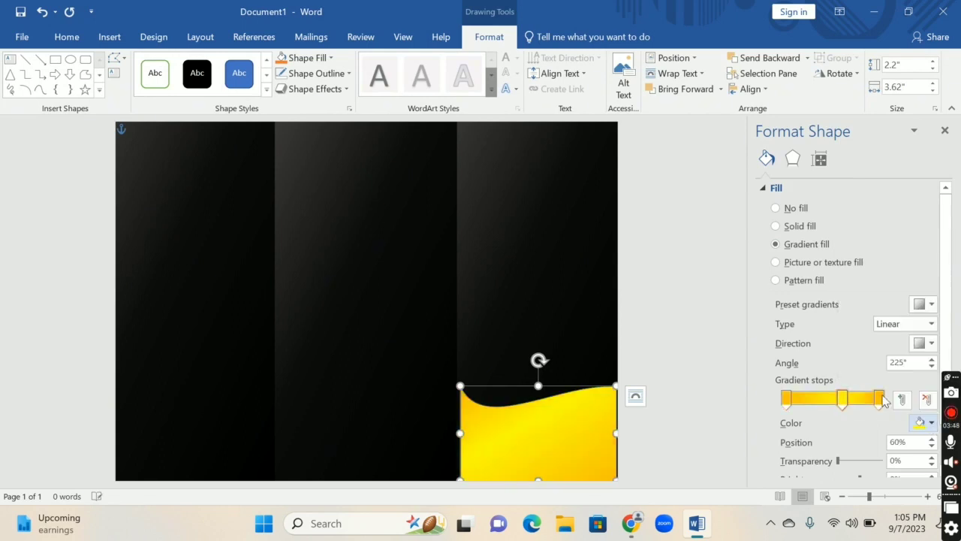
left_click_drag(614, 431, 622, 429)
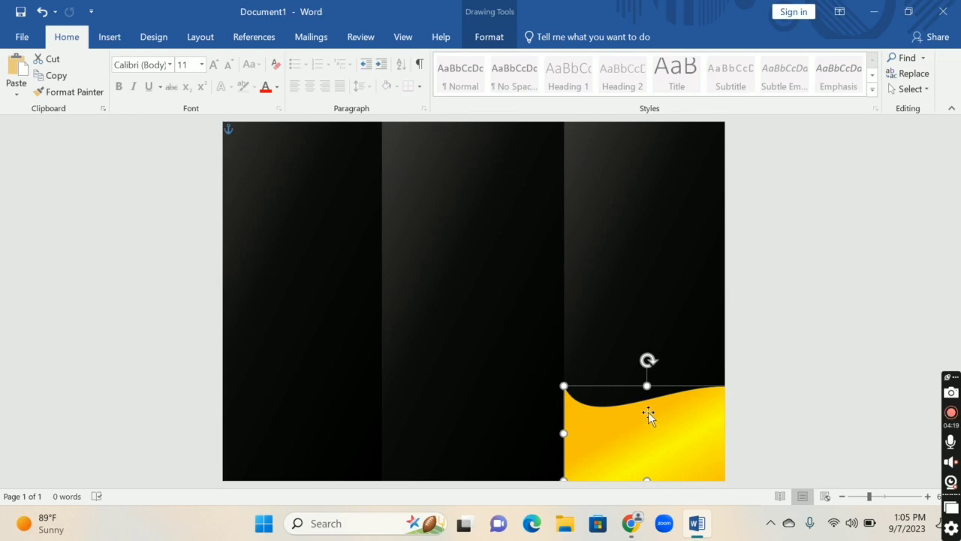
Place a duplicate of the gradient wave slightly below the original and fill it solid black
left_click_drag(649, 411, 646, 431)
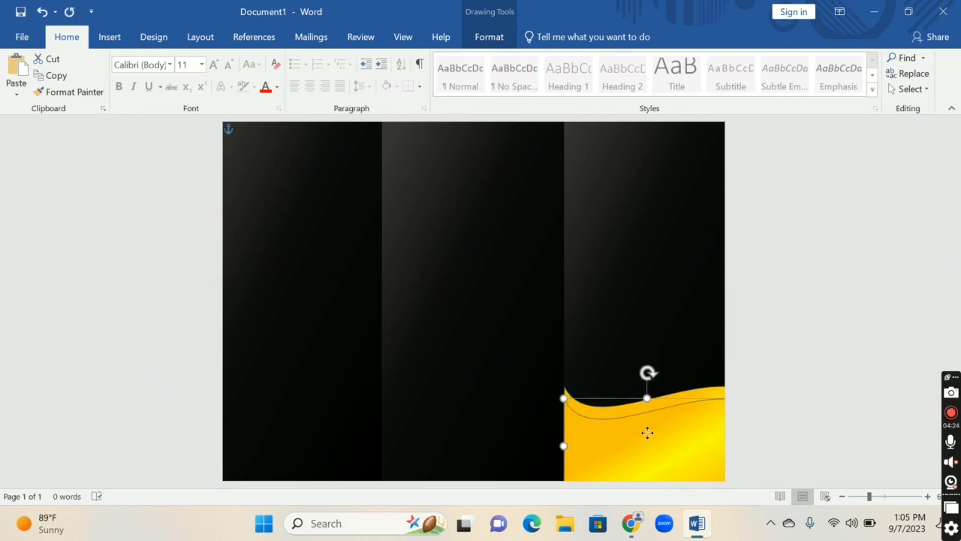
left_click(110, 37)
left_click(139, 89)
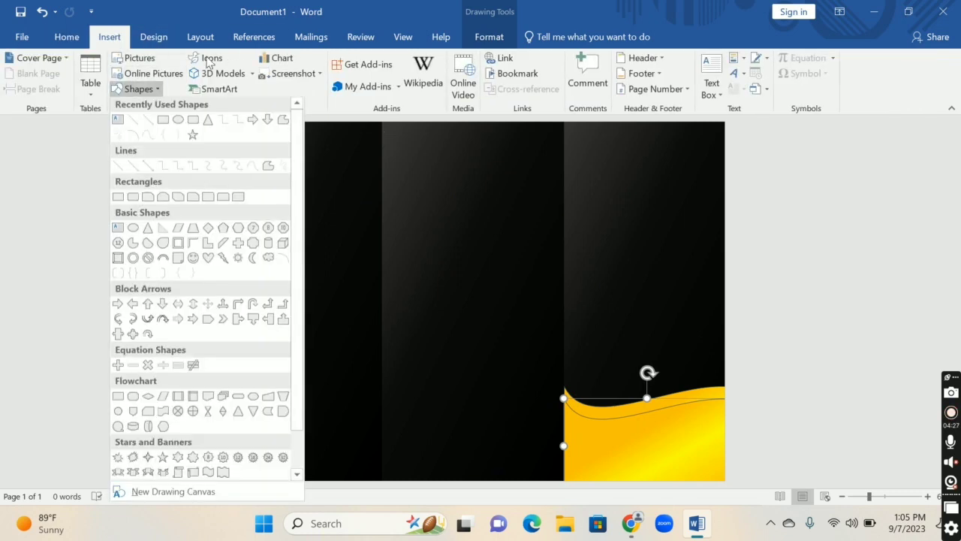
left_click(465, 38)
left_click(480, 37)
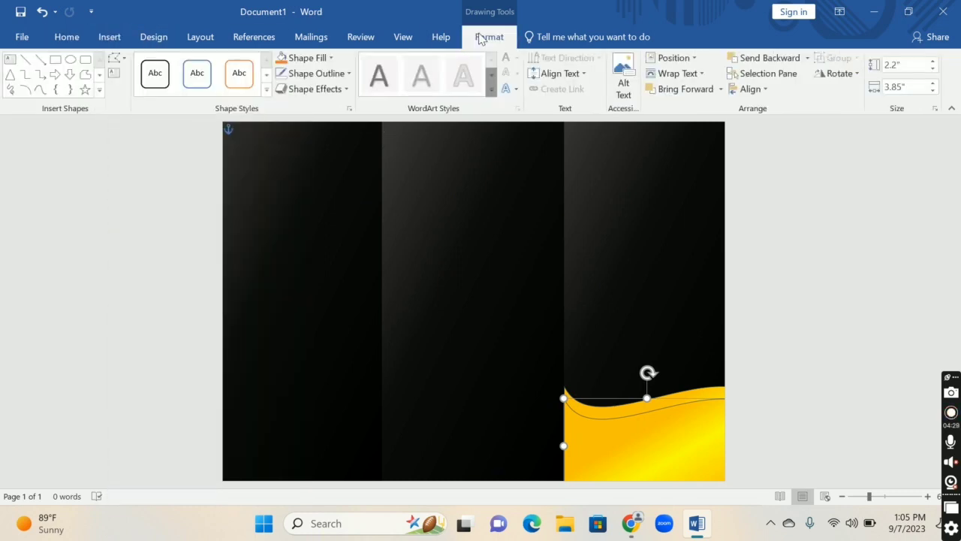
left_click(311, 59)
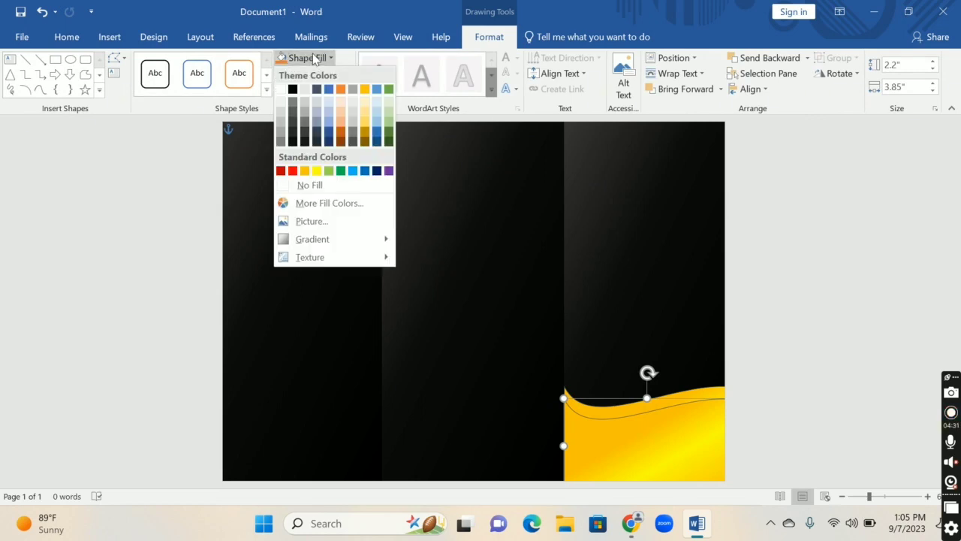
left_click(293, 90)
Remove the black wave's outline and nudge it slightly up to thin the yellow band on the right panel
left_click(300, 80)
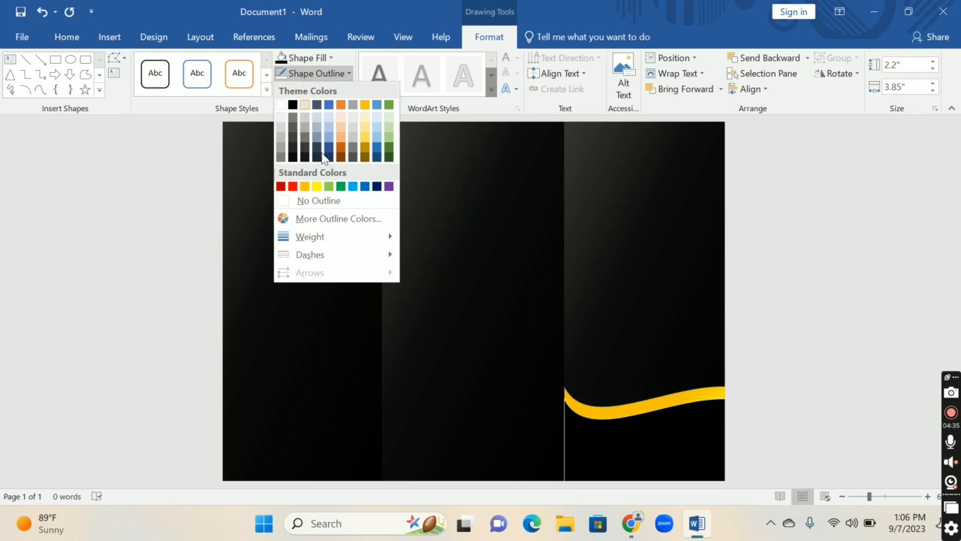
left_click(334, 201)
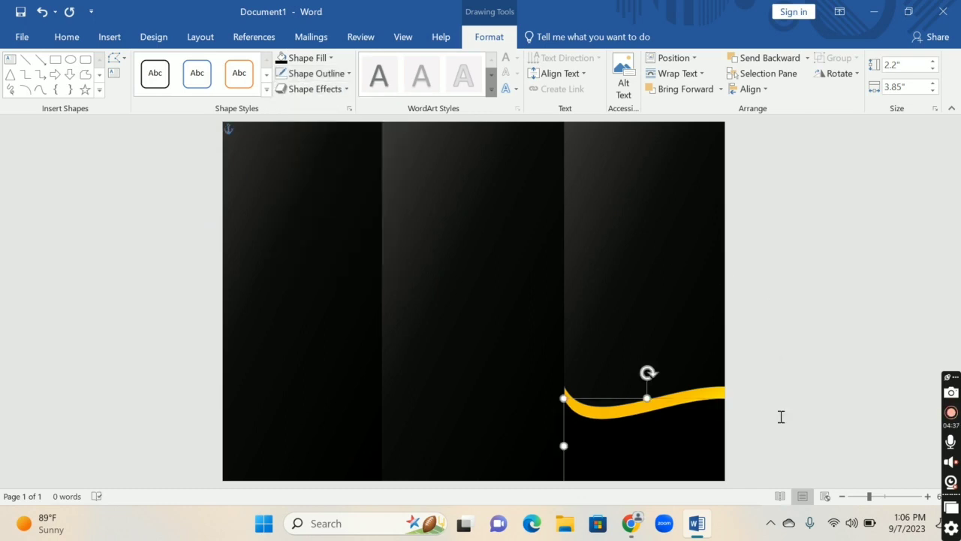
left_click_drag(697, 444, 698, 436)
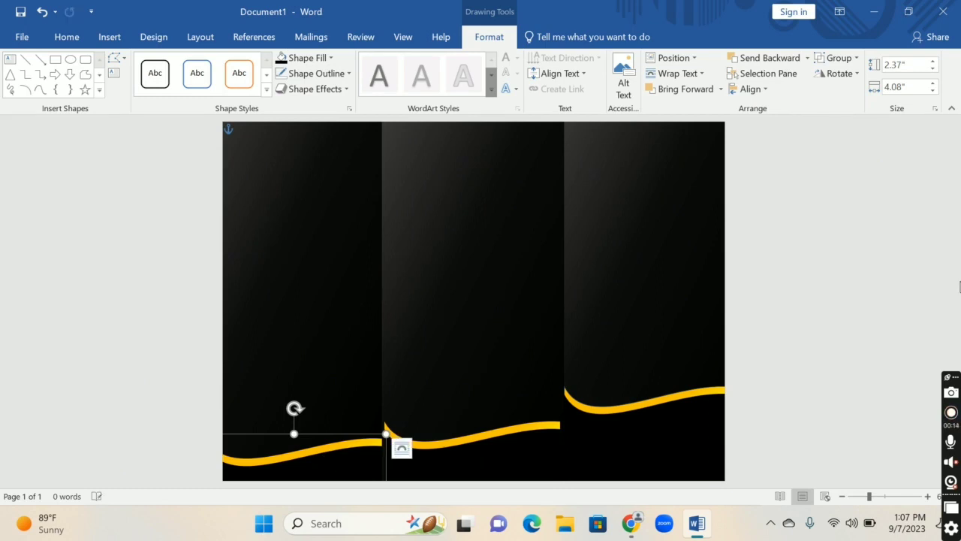
left_click(921, 275)
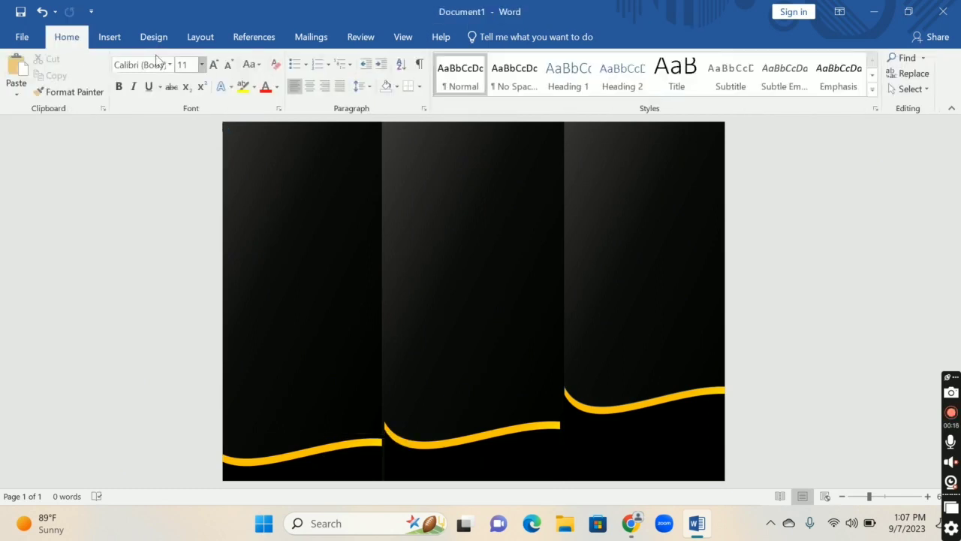
Draw a rectangle about 8.45" high and 3.81" wide covering the whole right panel
left_click(109, 36)
left_click(139, 88)
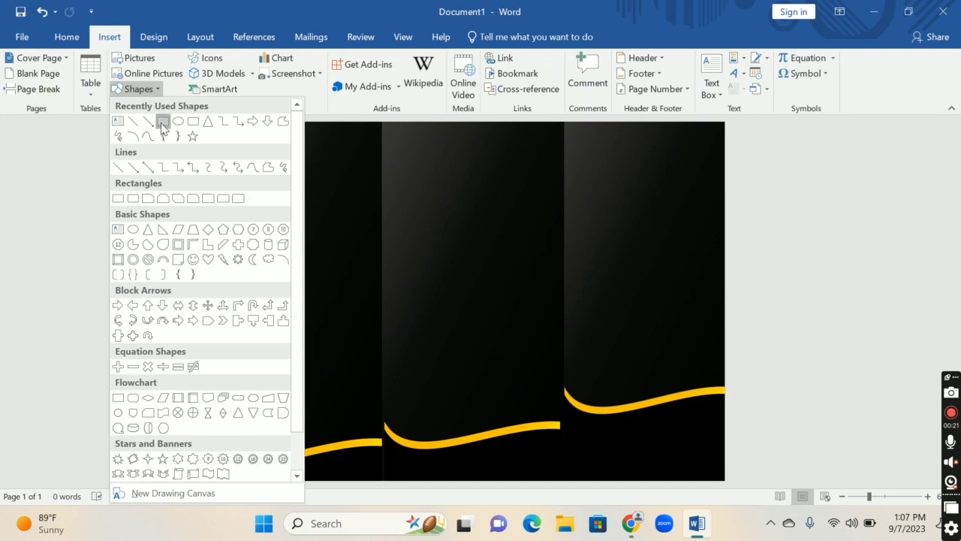
left_click(163, 121)
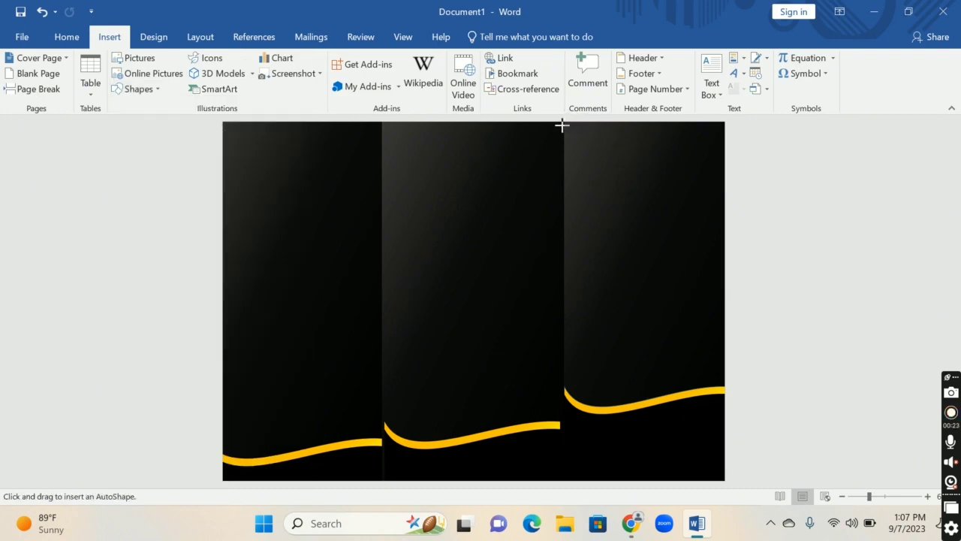
mouse_move(563, 123)
left_mouse_down()
mouse_move(714, 356)
mouse_move(723, 480)
left_mouse_up()
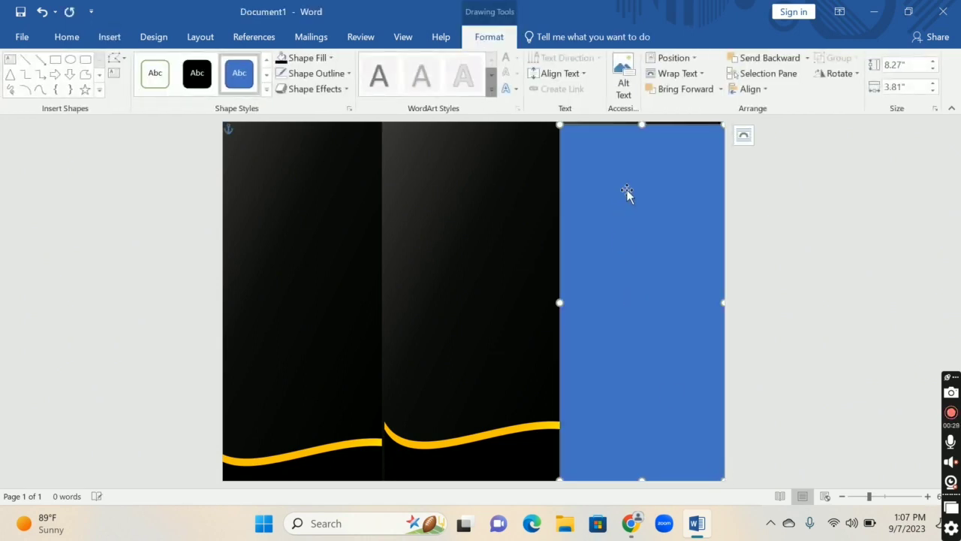
left_click_drag(642, 123, 646, 114)
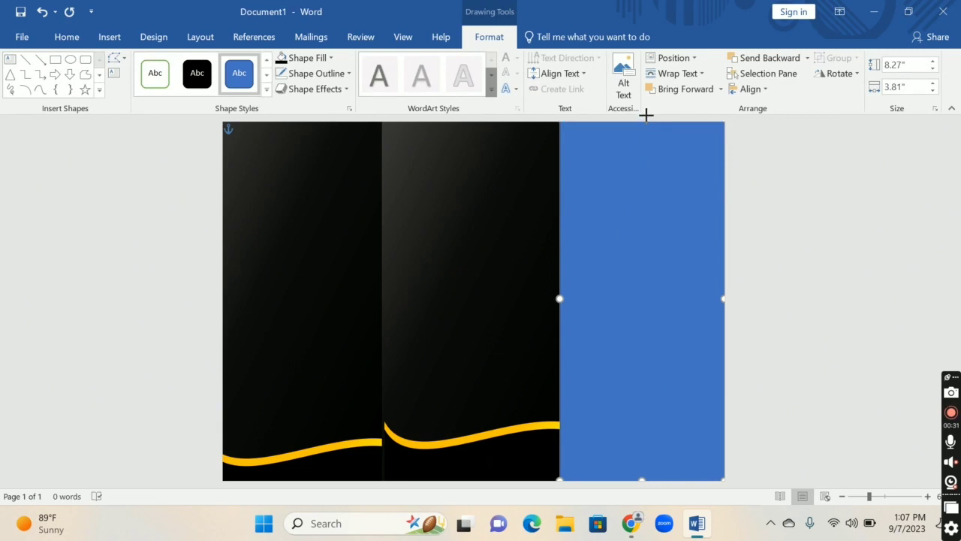
Fill the right panel's blue rectangle with the skyscraper picture from a file
left_click(314, 58)
left_click(333, 221)
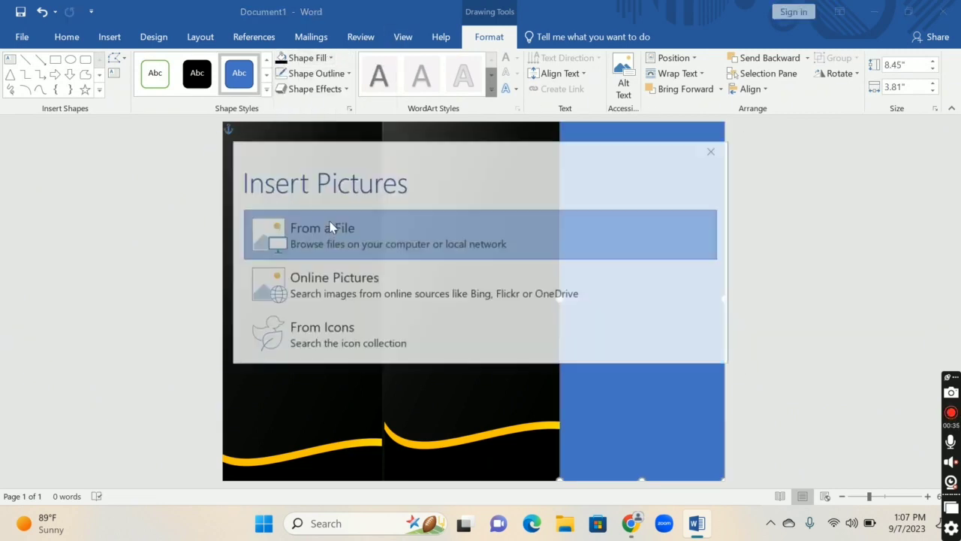
left_click(542, 242)
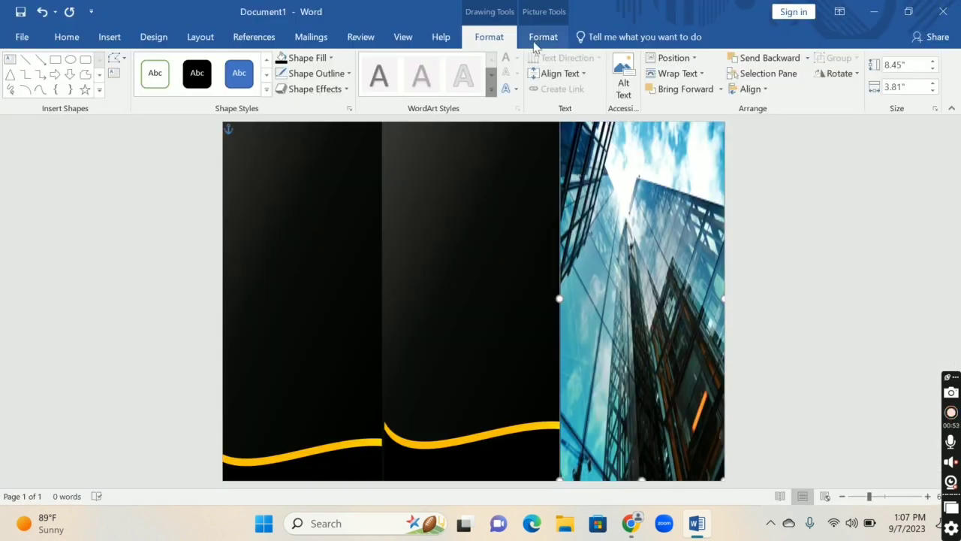
Apply the Fit crop to the skyscraper picture and place it behind the right panel's wave shapes
left_click(541, 38)
left_click(813, 87)
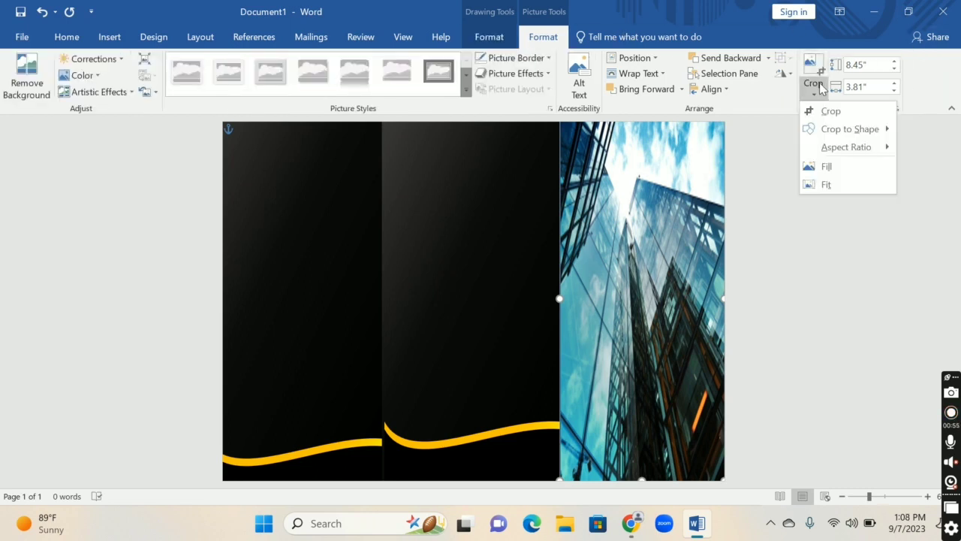
left_click(829, 183)
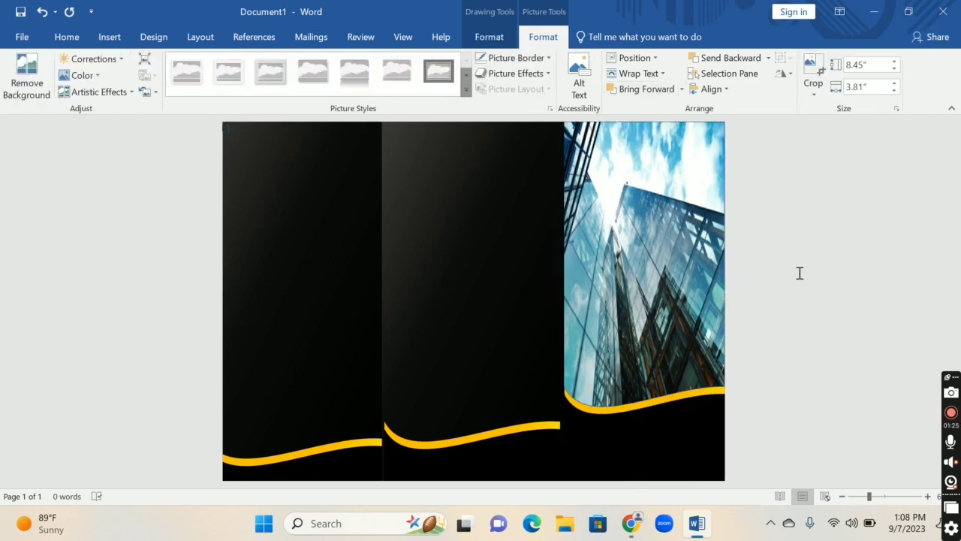
left_click(728, 286)
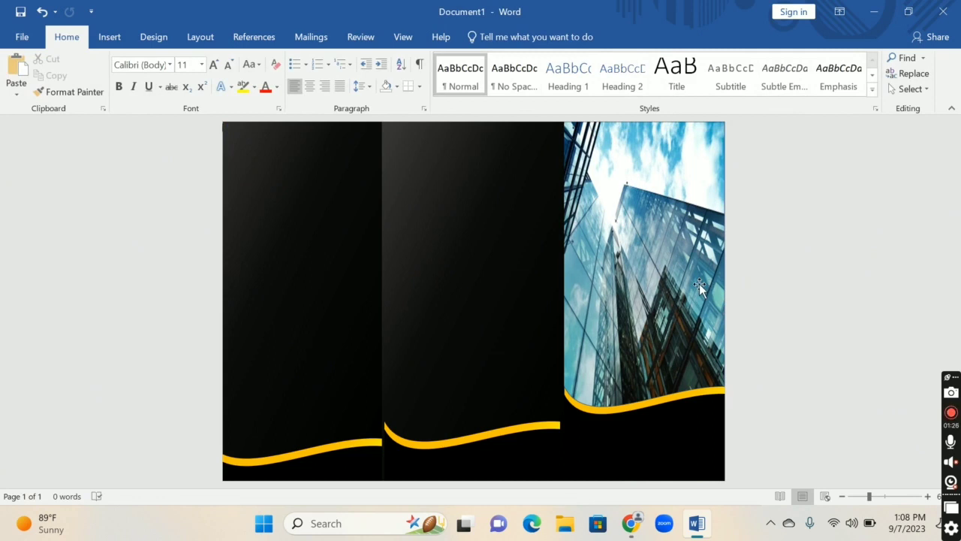
Insert a text box about 0.67" by 3.28" below the right panel's wave, reading "Add you heading here"
left_click(109, 37)
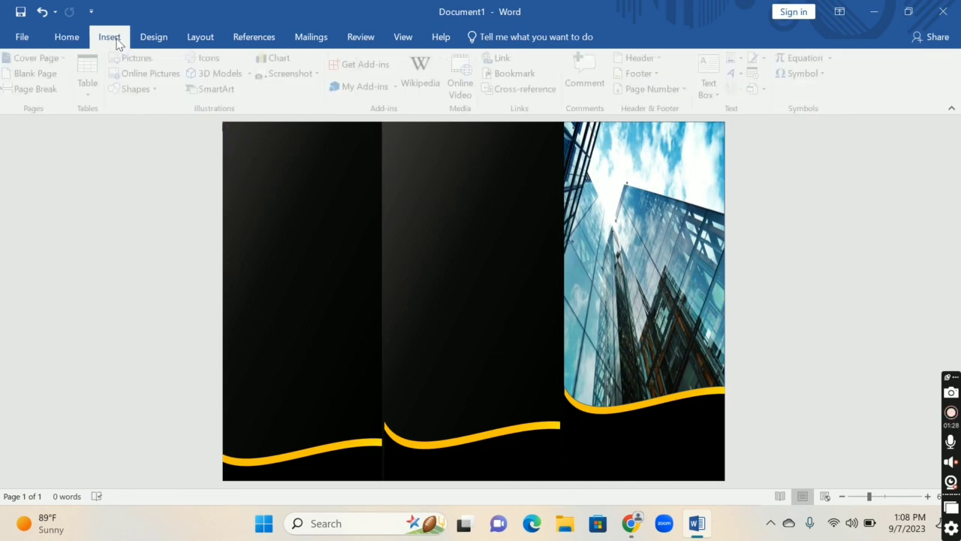
left_click(138, 88)
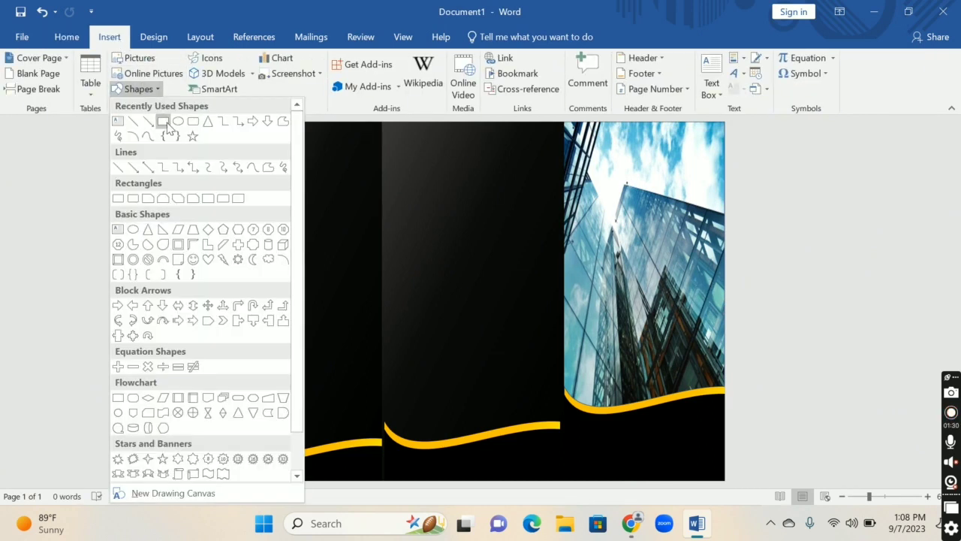
left_click(117, 122)
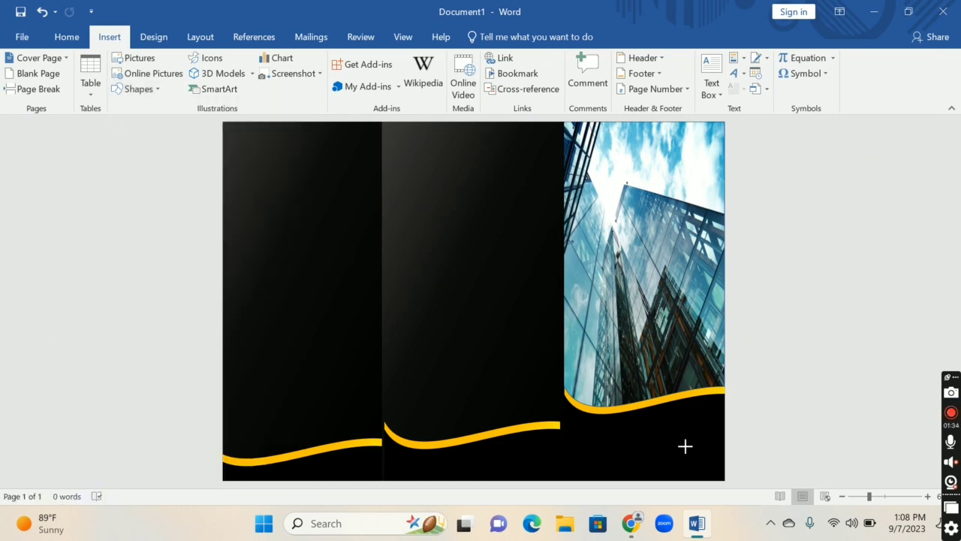
left_click_drag(705, 445, 711, 445)
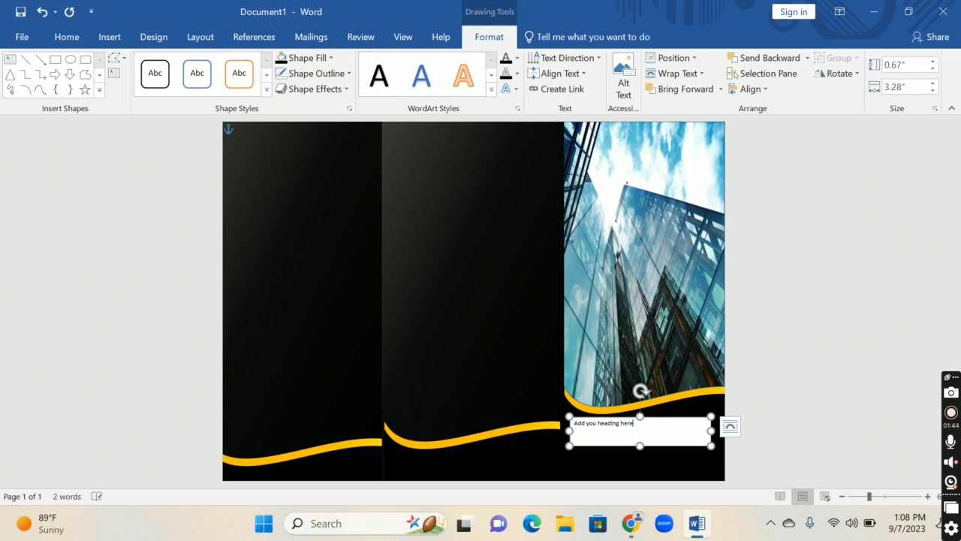
Format the heading as bold, centred, orange uppercase text at 20 pt in Bookman Old Style, without a box fill
left_click(652, 431)
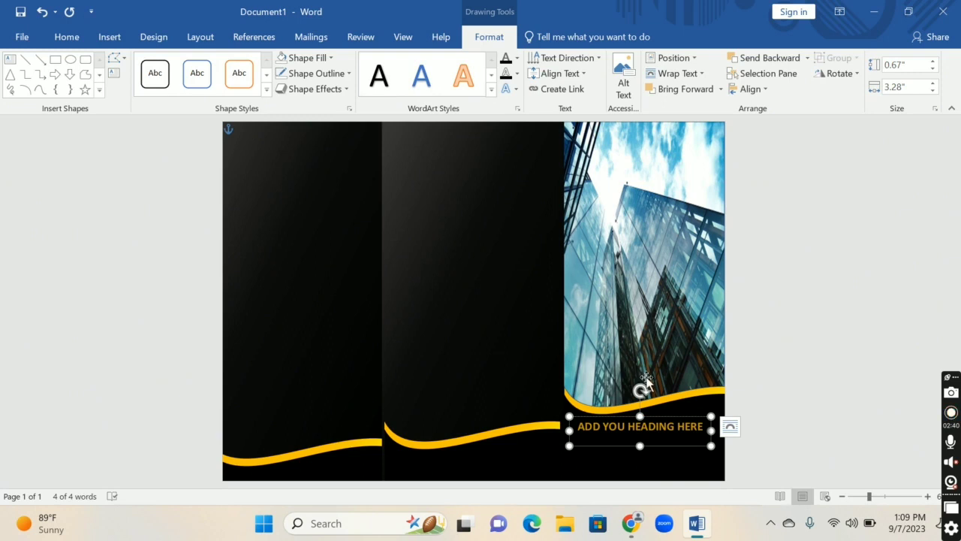
left_click(69, 37)
left_click(166, 65)
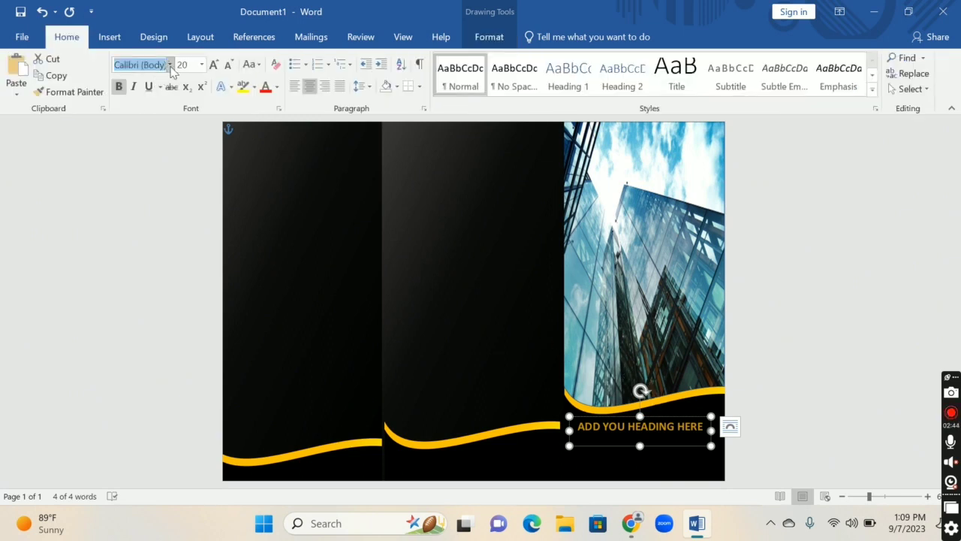
left_click(170, 65)
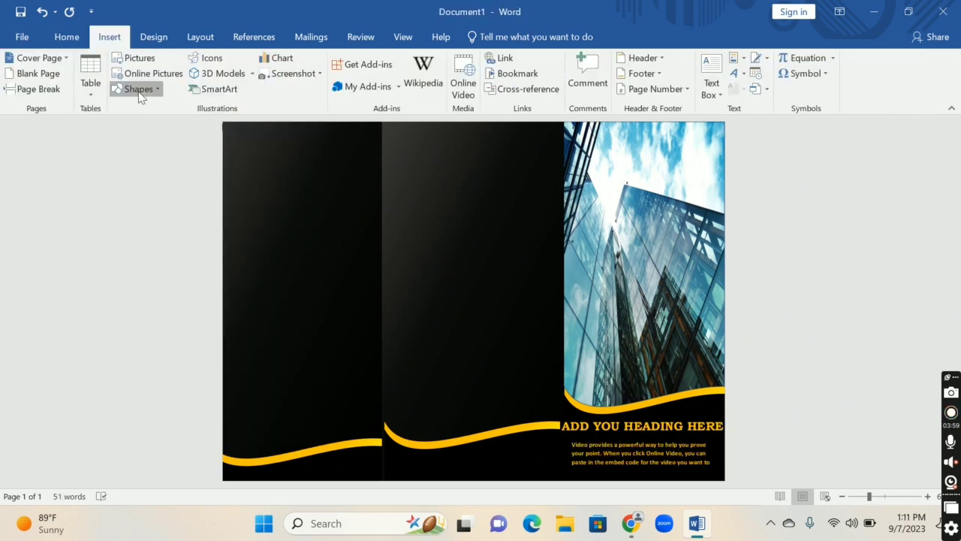
Draw a rectangle about 2.44" high and 4.08" wide across the upper part of the middle panel
left_click(138, 89)
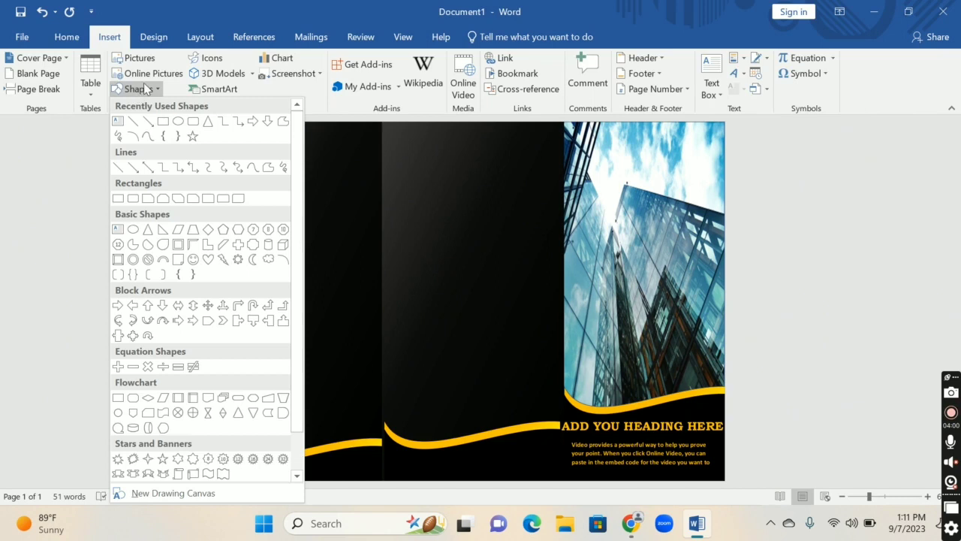
left_click(162, 122)
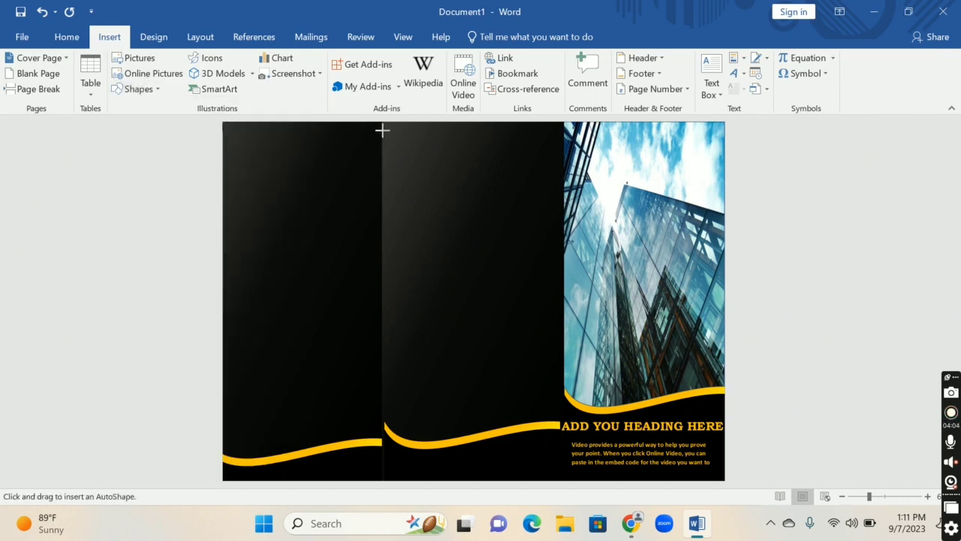
left_click_drag(383, 124, 560, 228)
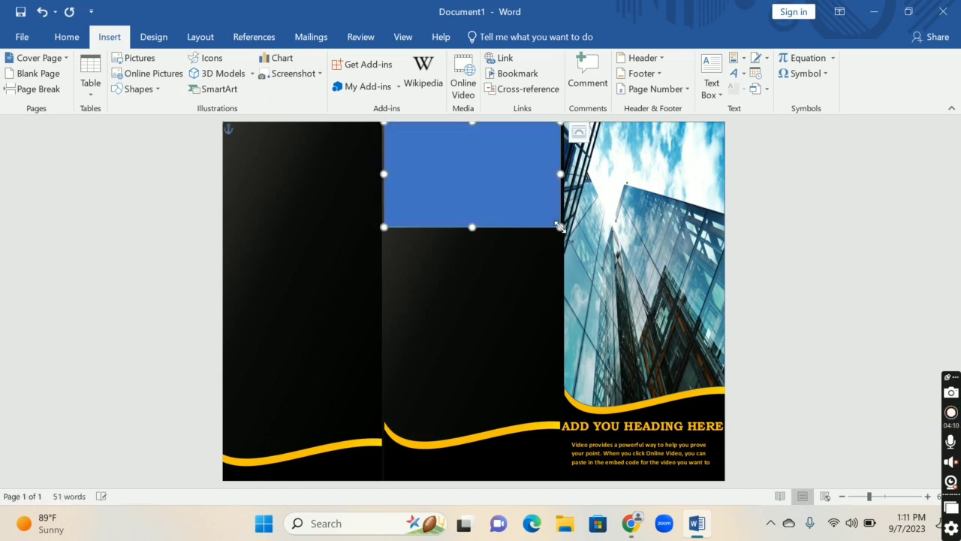
Fill the middle panel's blue rectangle with the golden world map picture from a file
left_click(315, 60)
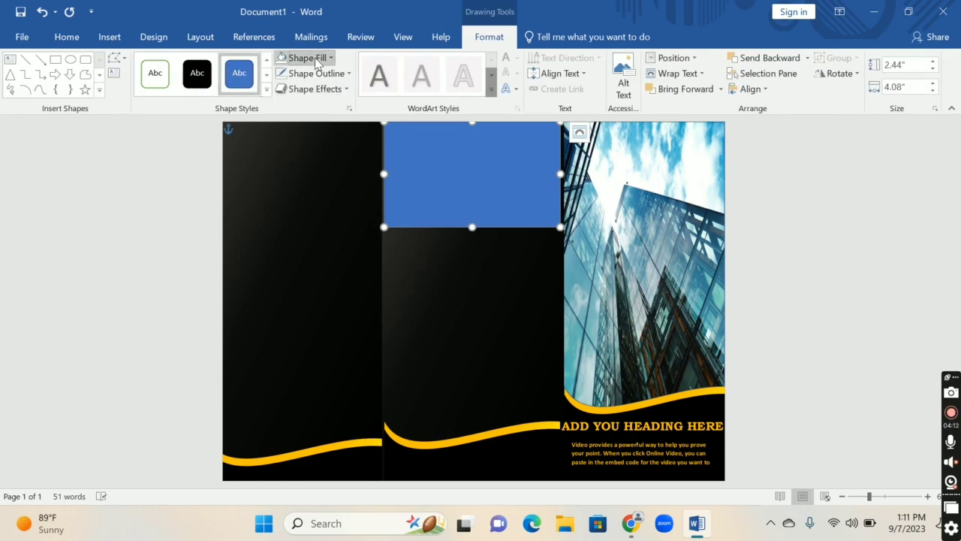
left_click(327, 225)
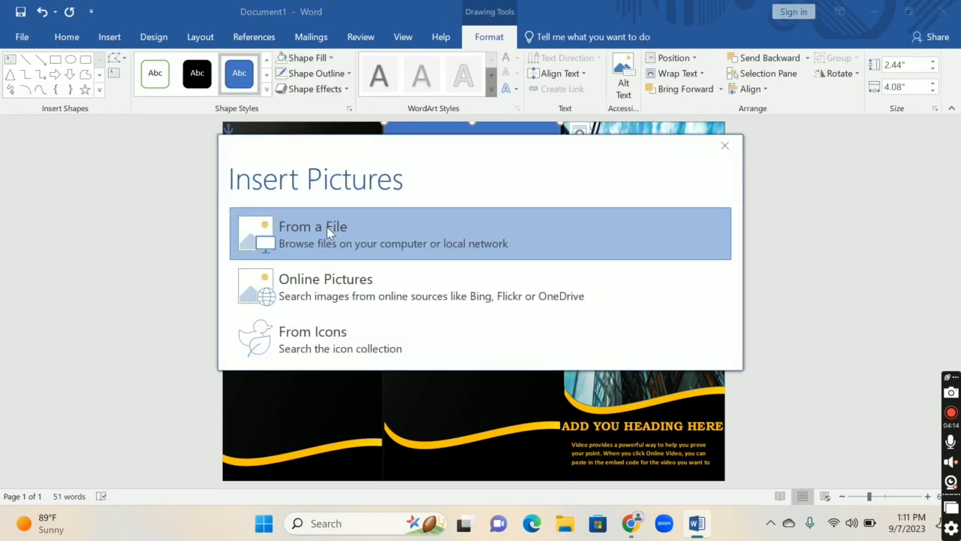
left_click(333, 227)
left_click_drag(230, 214, 820, 484)
left_click(826, 481)
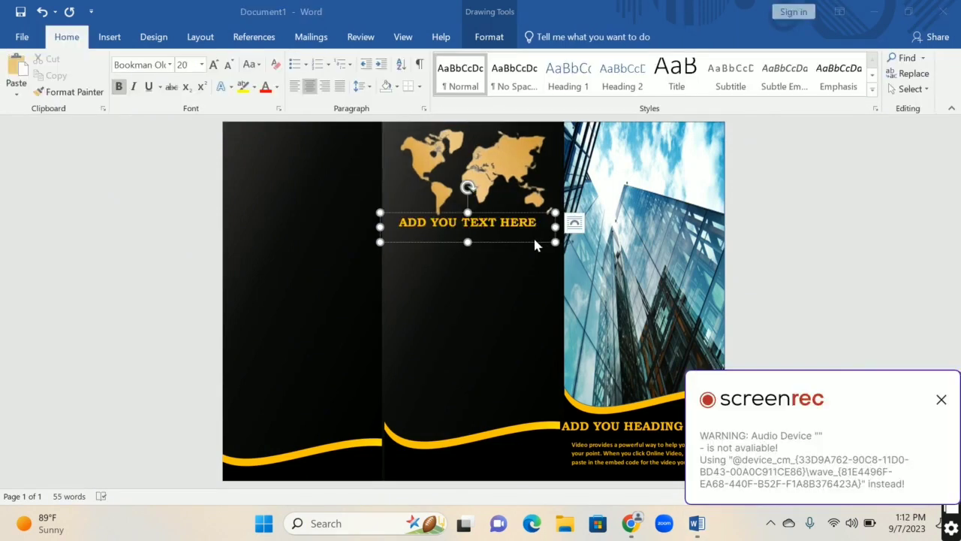
Duplicate the "ADD YOU TEXT HERE" text box and position the copy just below it in the middle panel
left_click(533, 244)
left_click(532, 240)
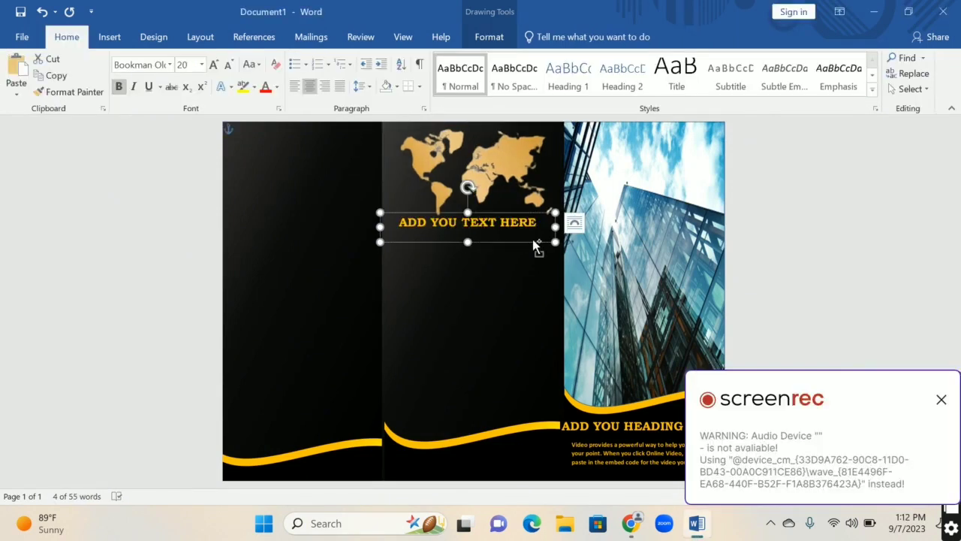
key("ctrl+c")
key("ctrl+v")
left_click_drag(533, 256, 521, 259)
Delete the heading text from the copied text box in the middle panel
left_click(537, 249)
key("BackSpace")
key("BackSpace")
key("BackSpace")
key("BackSpace")
key("BackSpace")
key("BackSpace")
key("BackSpace")
key("BackSpace")
key("BackSpace")
key("BackSpace")
key("BackSpace")
key("BackSpace")
key("BackSpace")
key("BackSpace")
key("BackSpace")
key("BackSpace")
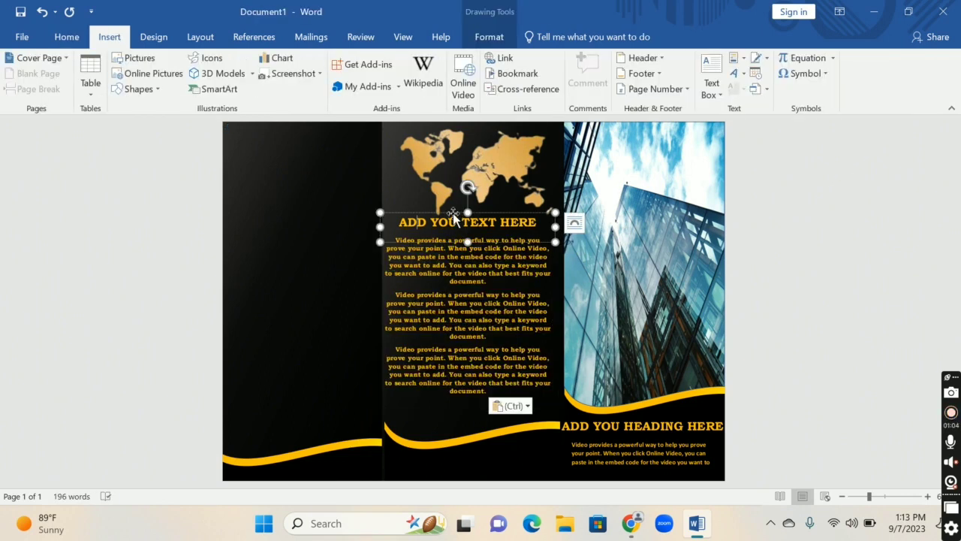
Copy the "ADD YOU TEXT HERE" text box to the upper part of the empty panel and replace its text with "Contact us"
left_click(453, 212)
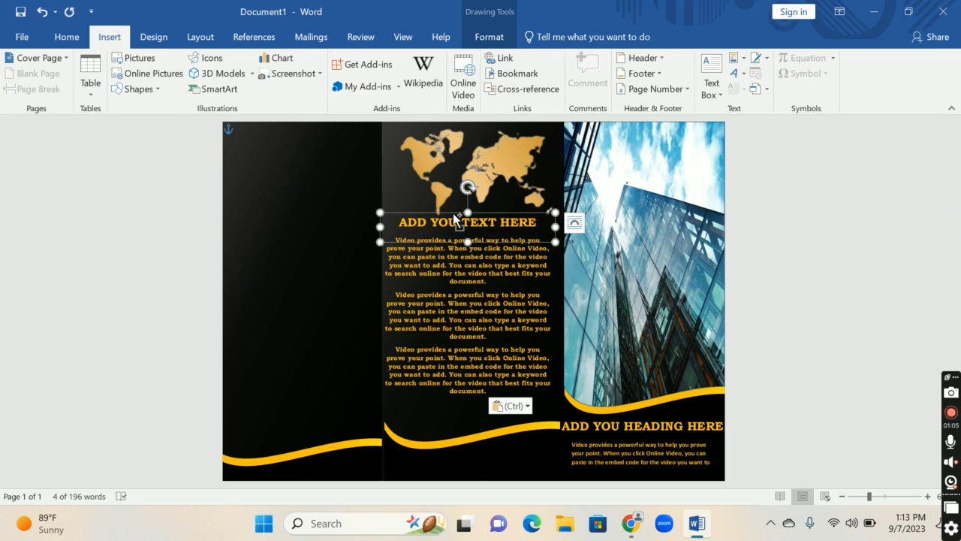
left_click_drag(453, 213, 281, 139)
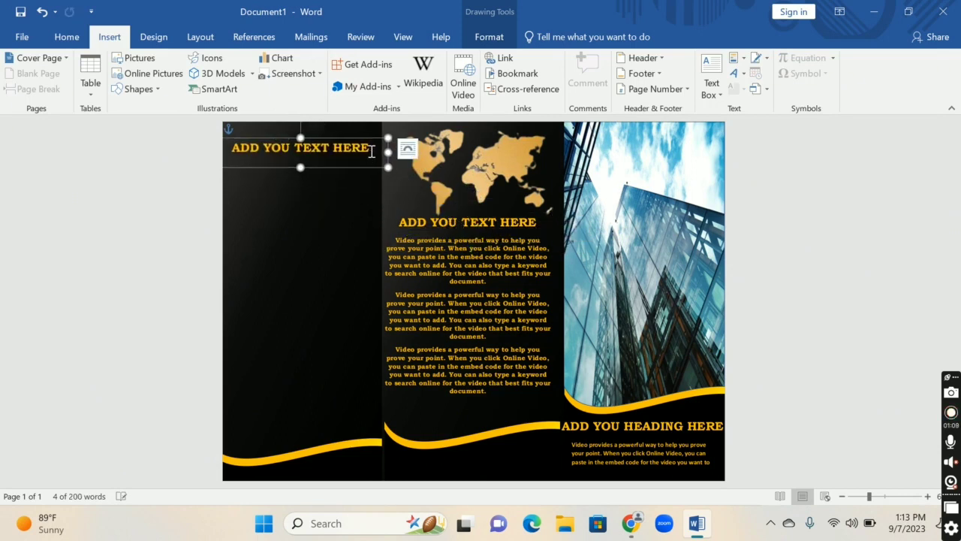
left_click_drag(371, 148, 231, 148)
key("Delete")
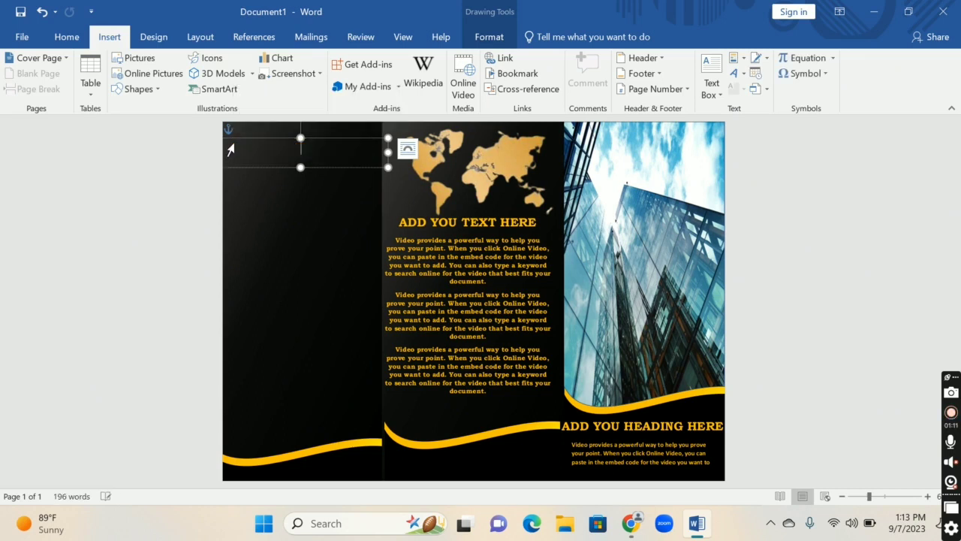
type("Contact ")
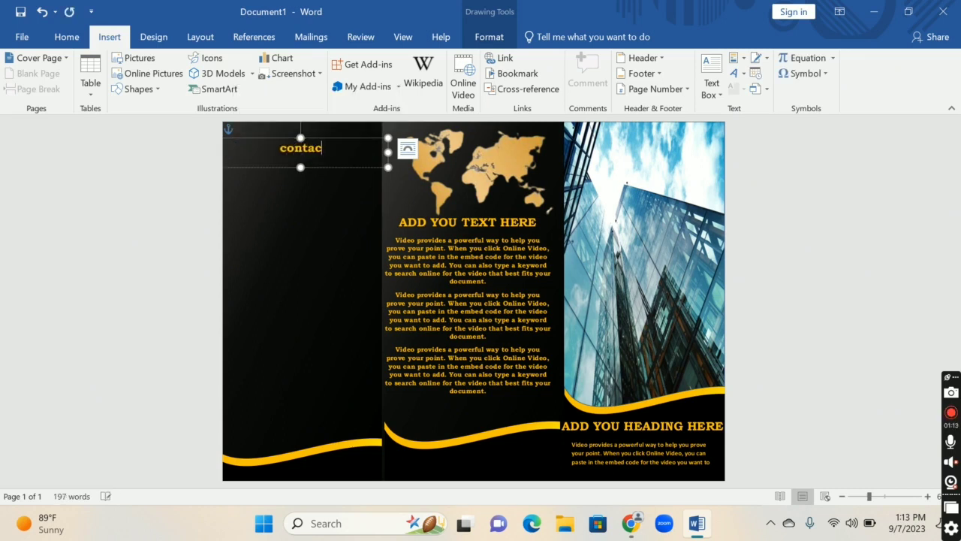
type("us")
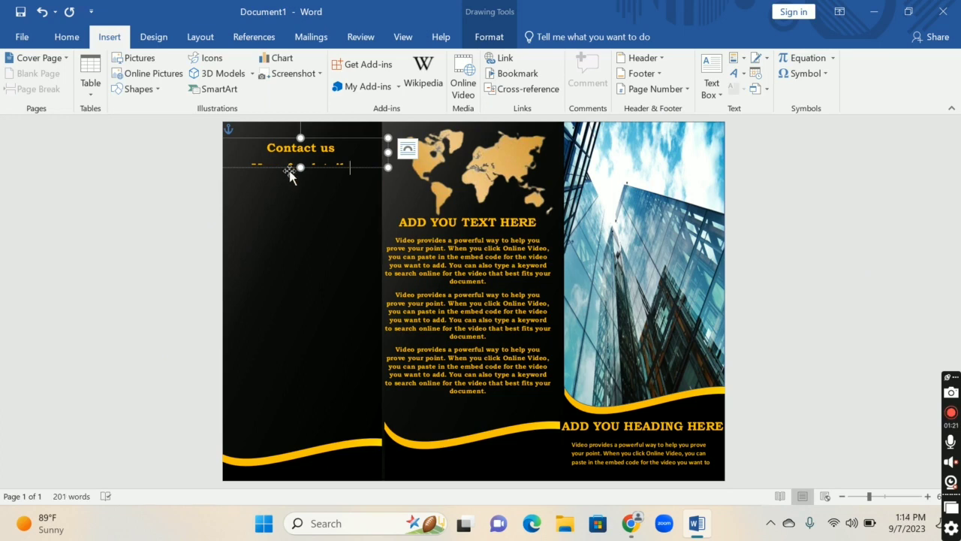
left_click_drag(301, 168, 305, 189)
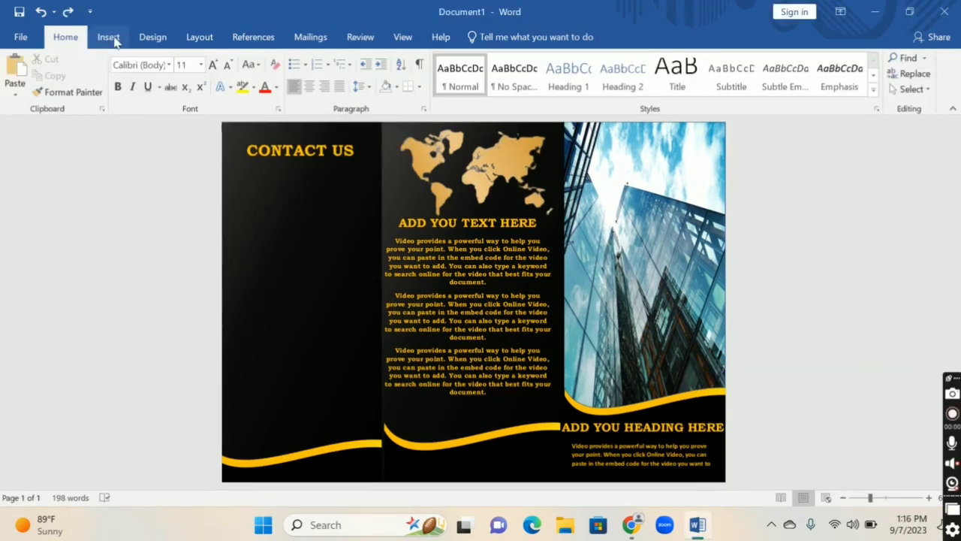
Draw an ellipse about 0.88" high and 0.98" wide below the CONTACT US heading and give it a gold gradient fill
left_click(109, 38)
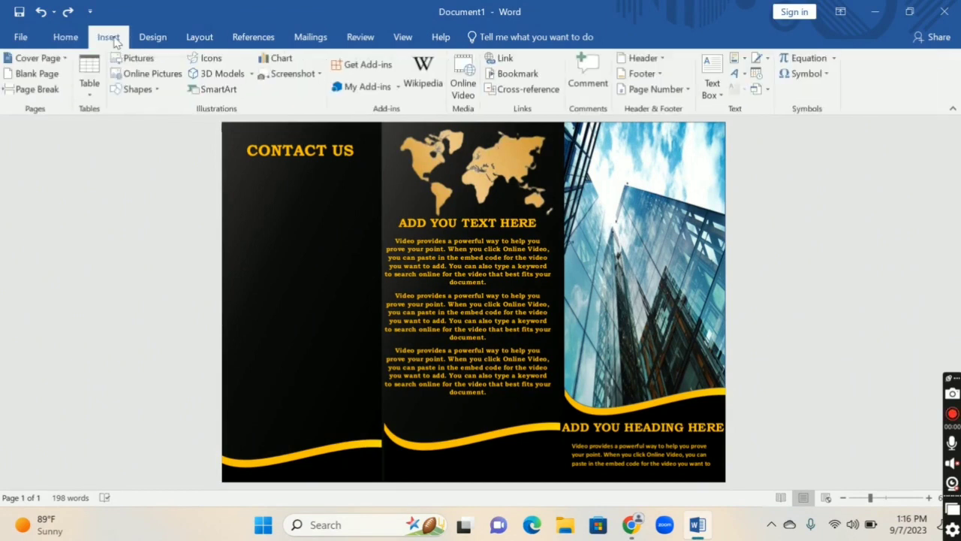
left_click(129, 89)
left_click(177, 120)
left_click_drag(272, 175, 314, 216)
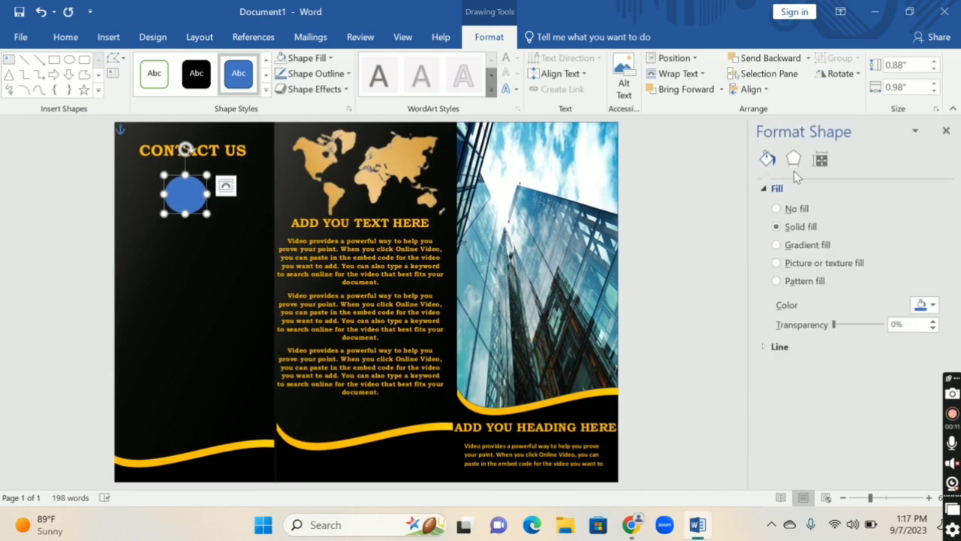
left_click(776, 245)
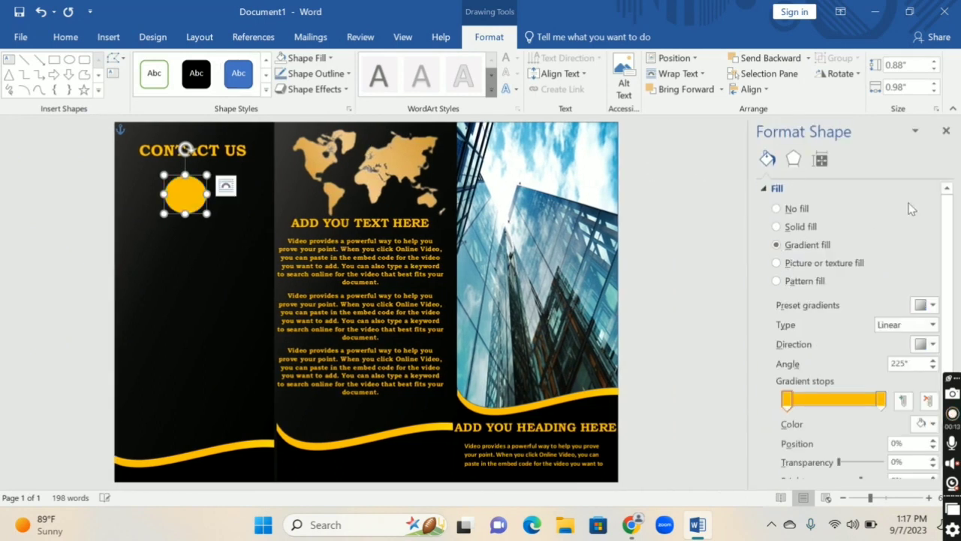
left_click(945, 130)
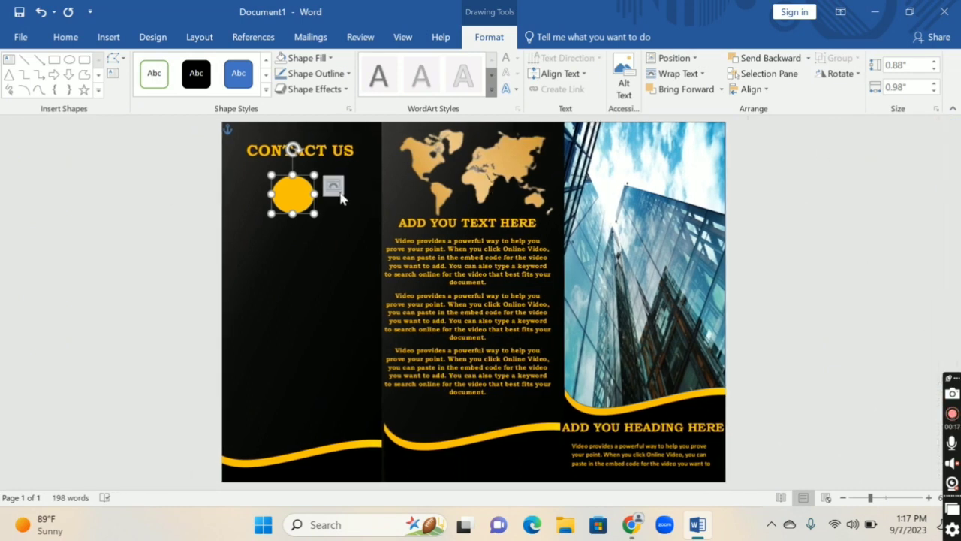
Duplicate the gold circle below the CONTACT US heading
right_click(296, 196)
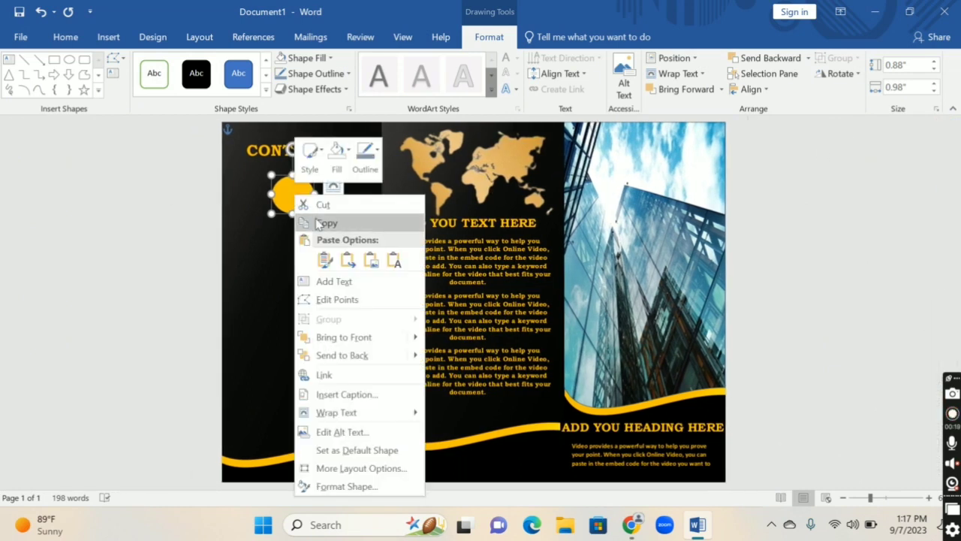
left_click(327, 223)
right_click(304, 201)
left_click(324, 264)
left_click(307, 210)
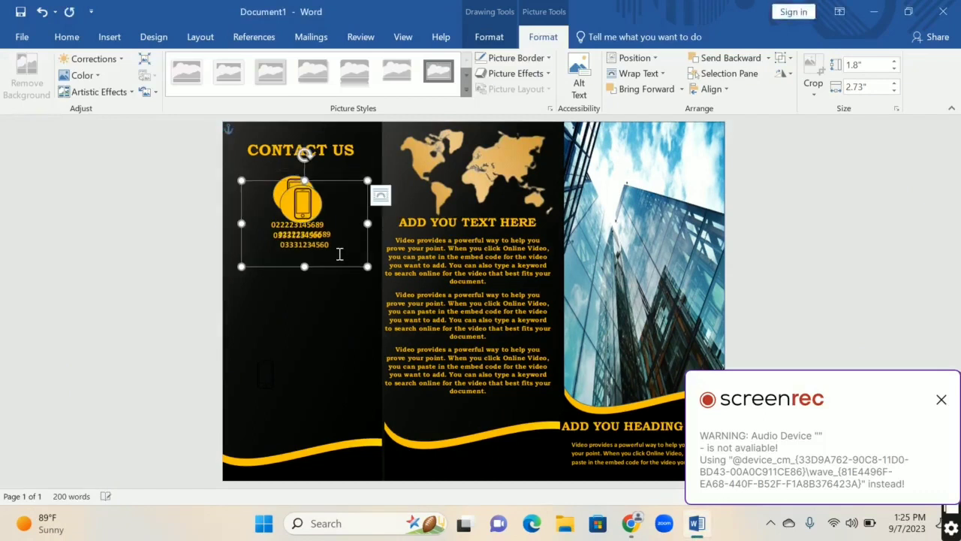
Place the copied phone icon group below the original and paste another copy beneath it in the contact panel
left_click_drag(340, 267, 335, 338)
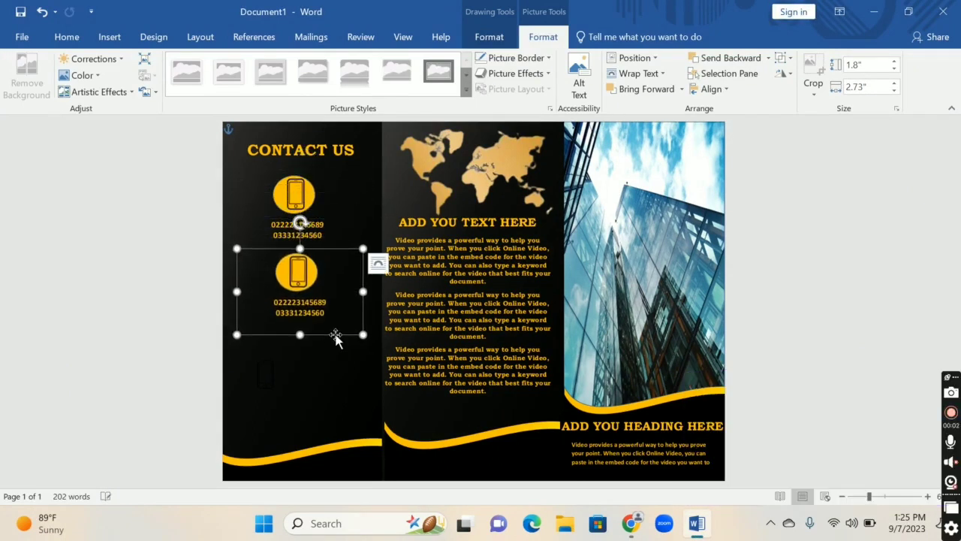
key("ctrl+v")
left_click_drag(336, 338, 329, 419)
Fill the middle circle in the contact panel with the envelope picture from a file
left_click(298, 278)
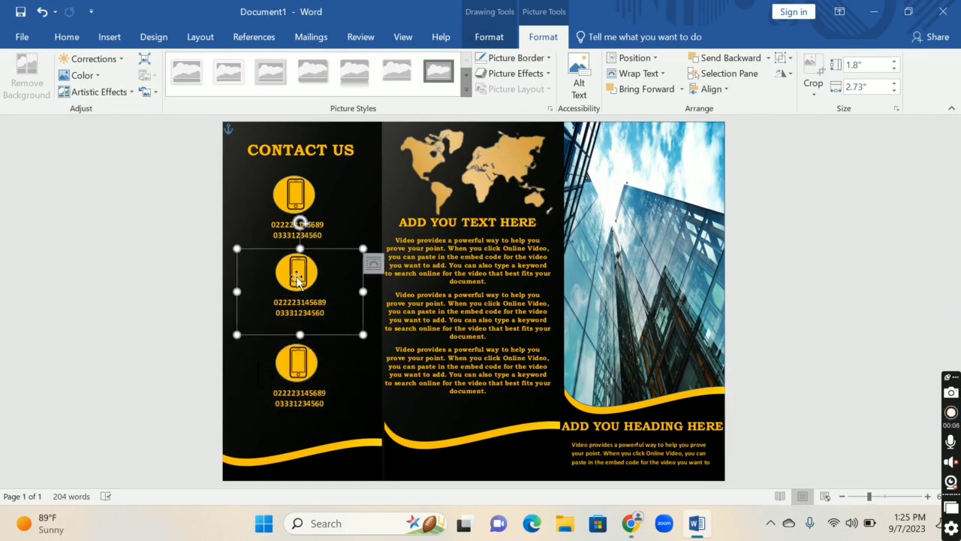
left_click(299, 278)
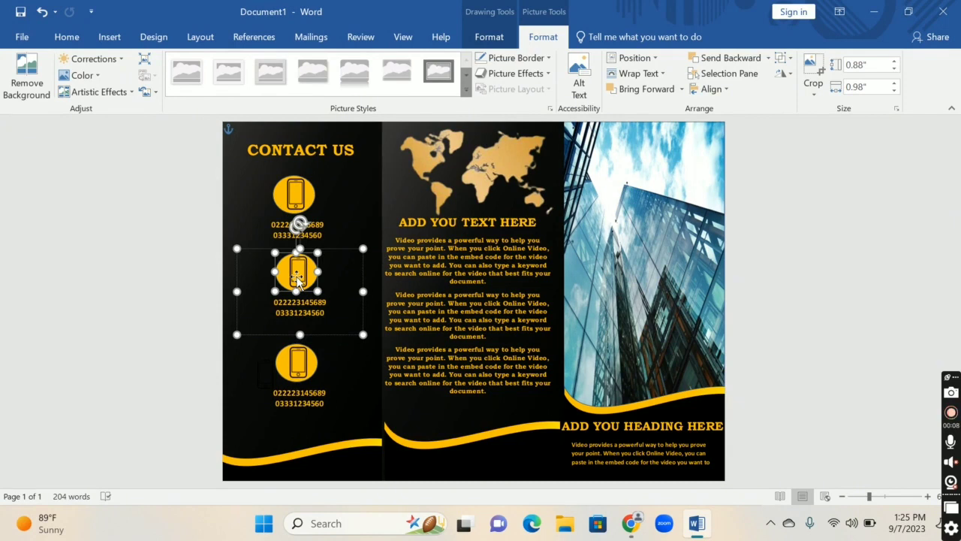
left_click(493, 39)
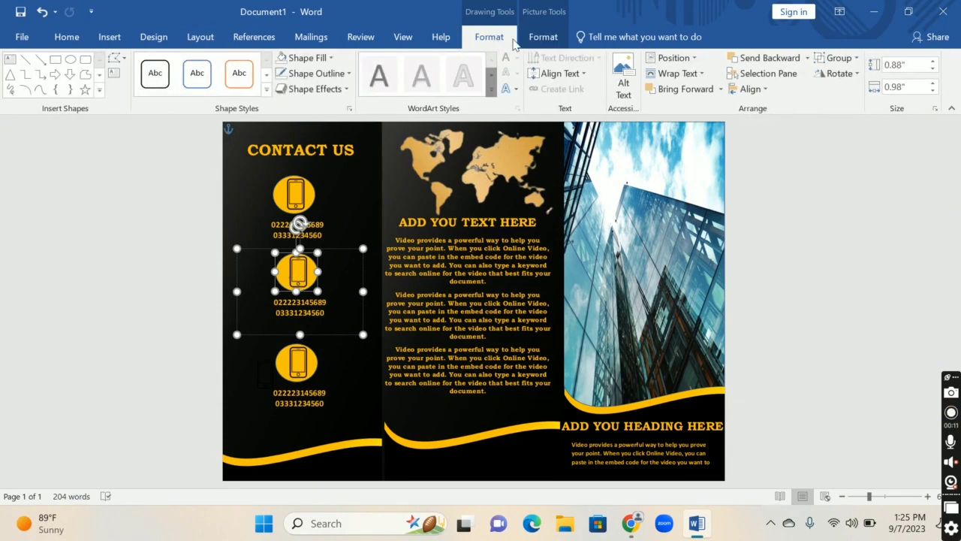
left_click(321, 59)
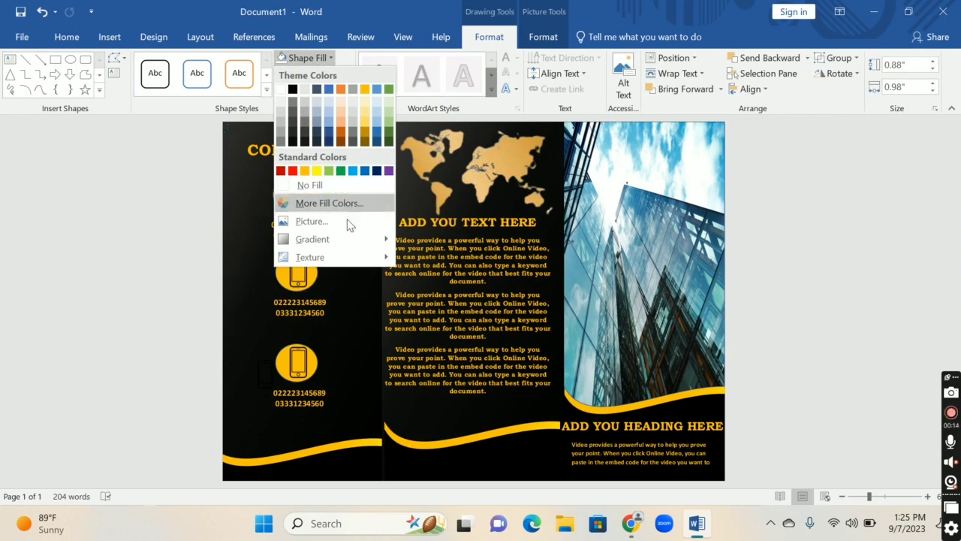
left_click(370, 223)
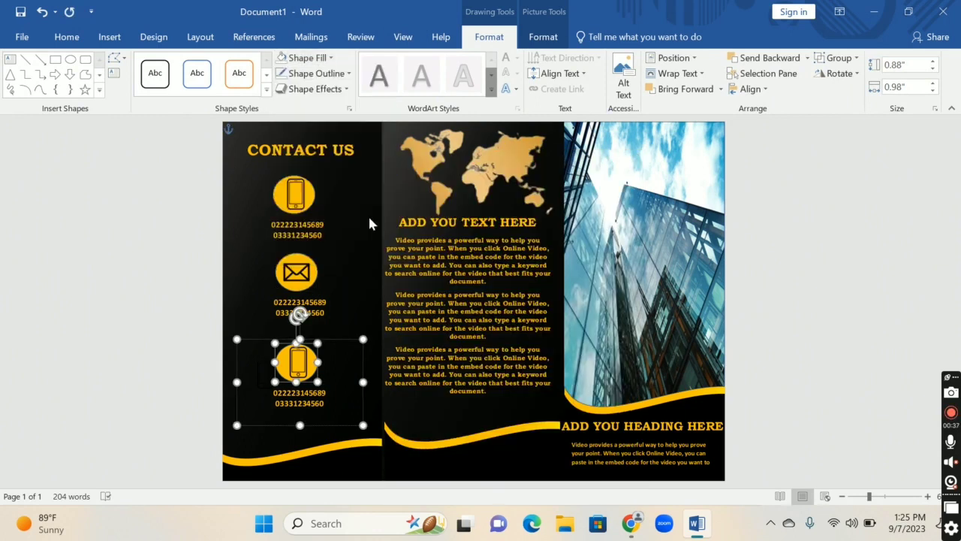
Fill the lowest circle in the contact panel with the location pin picture "download"
left_click(371, 223)
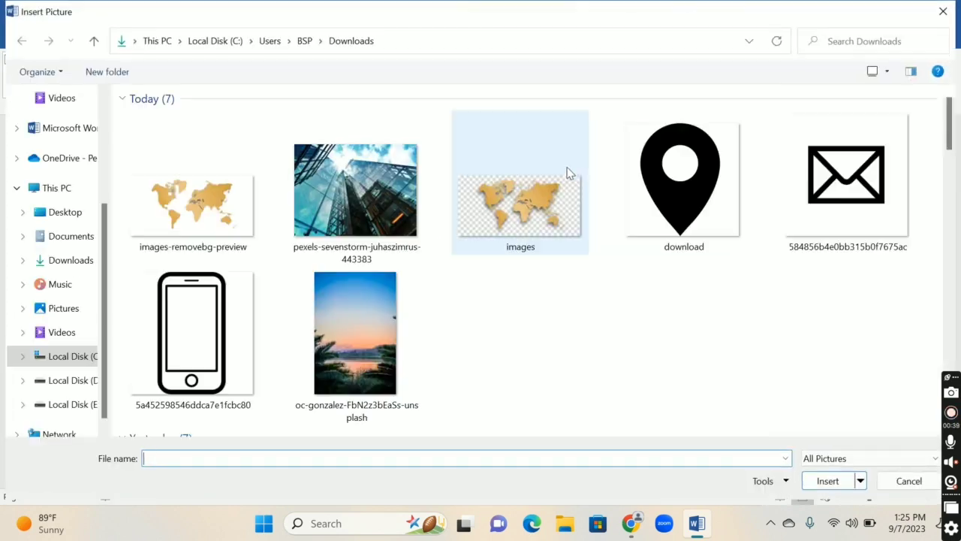
left_click(665, 191)
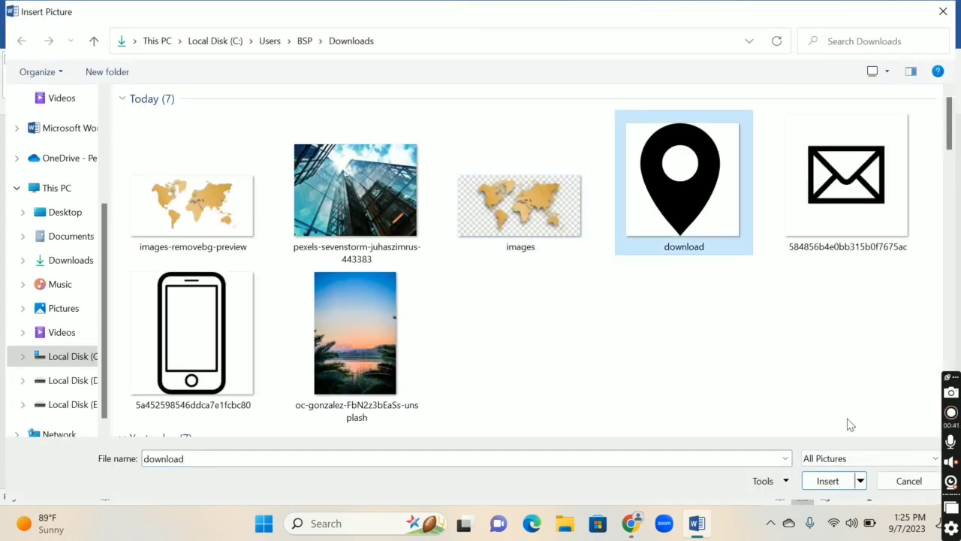
left_click(826, 482)
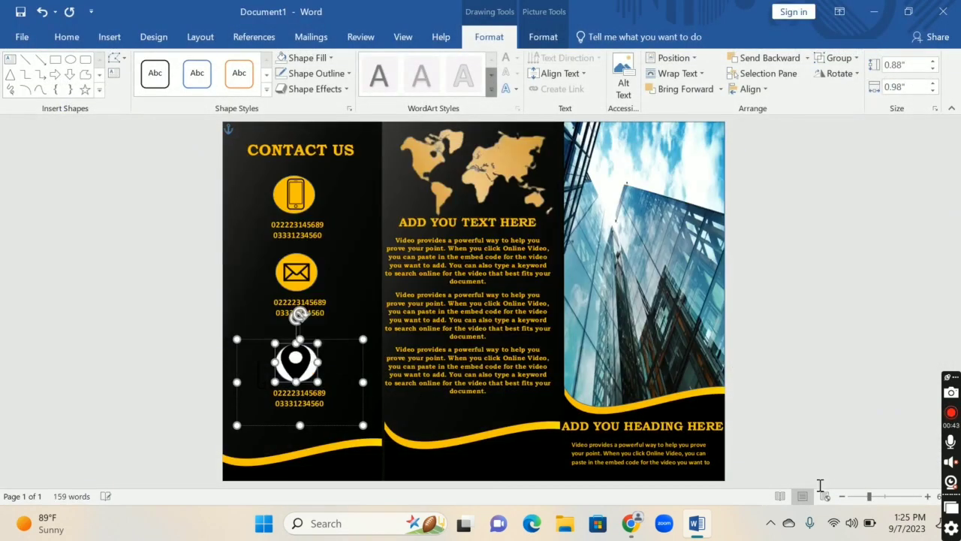
Delete the copied phone numbers beneath the envelope and location icons
key("BackSpace")
key("BackSpace")
key("BackSpace")
key("BackSpace")
key("BackSpace")
key("BackSpace")
key("BackSpace")
key("BackSpace")
key("BackSpace")
key("BackSpace")
key("BackSpace")
key("BackSpace")
key("BackSpace")
key("BackSpace")
key("BackSpace")
key("BackSpace")
key("BackSpace")
key("BackSpace")
key("BackSpace")
key("BackSpace")
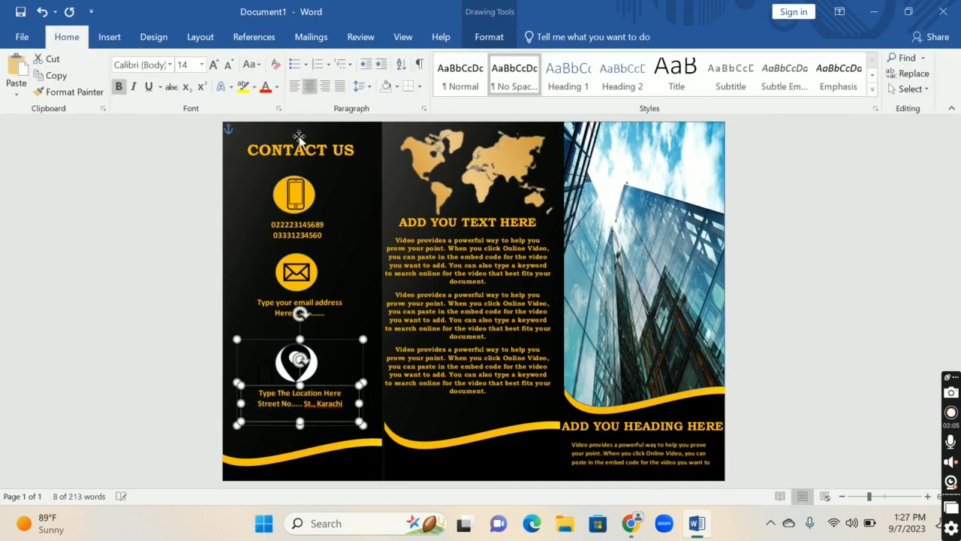
Change the line "Type your email address" under the envelope icon to UPPERCASE and deselect the text box
left_click(337, 308)
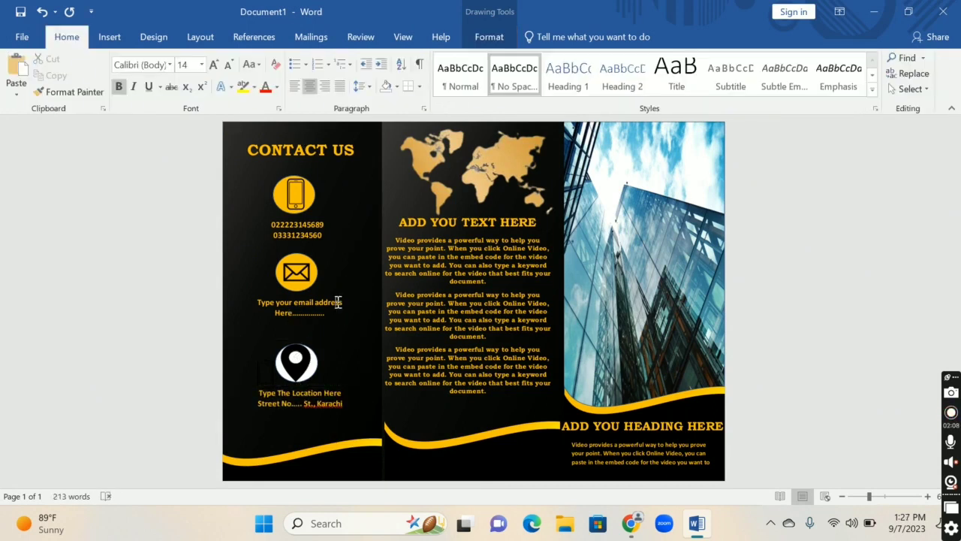
left_click_drag(327, 307, 240, 293)
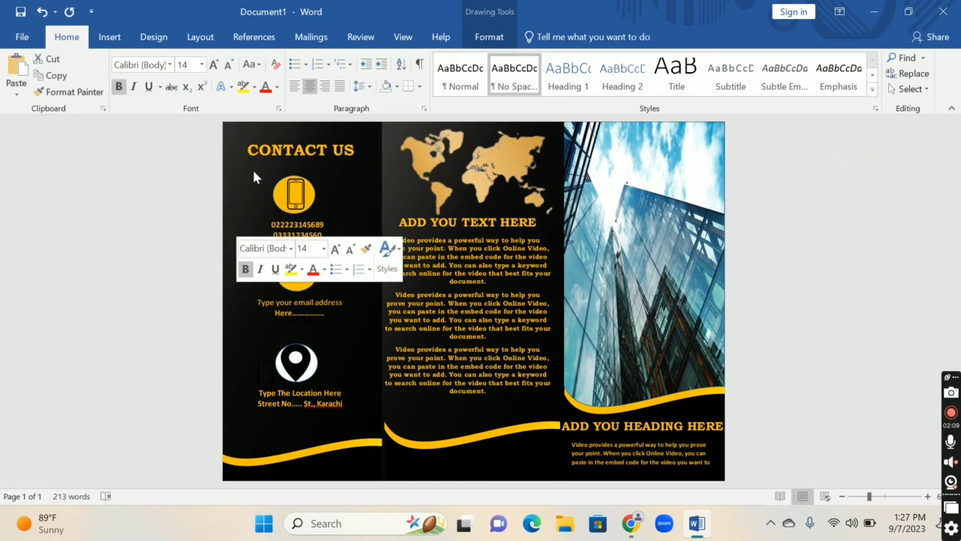
left_click(250, 63)
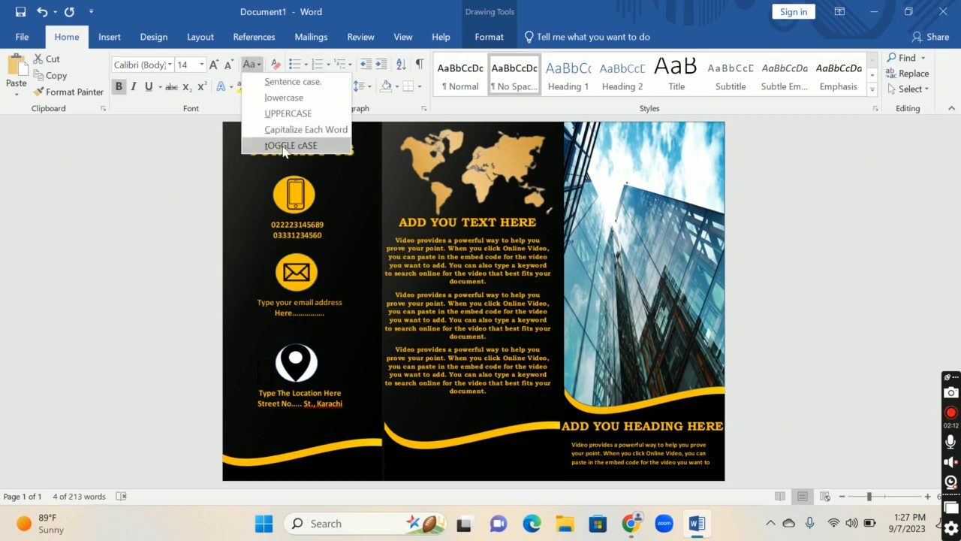
left_click(287, 114)
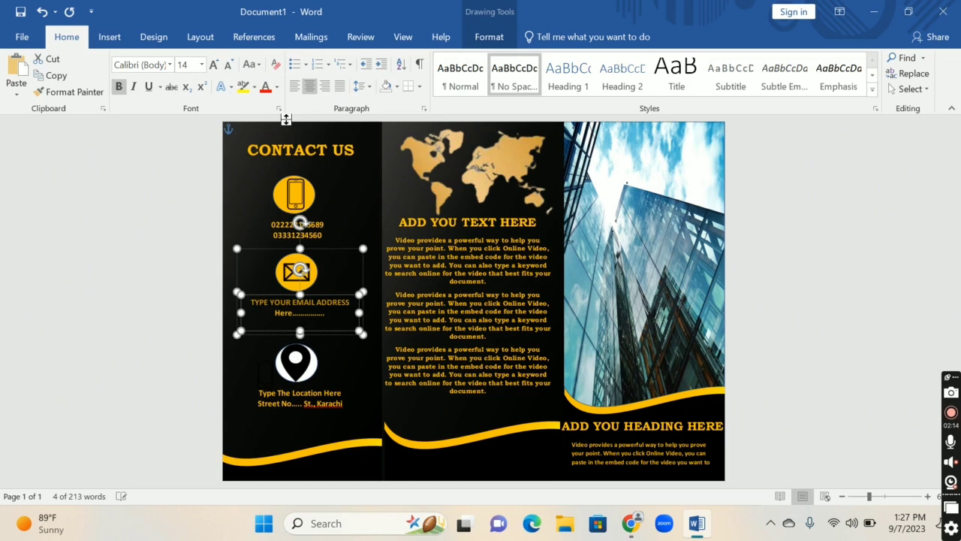
left_click(735, 323)
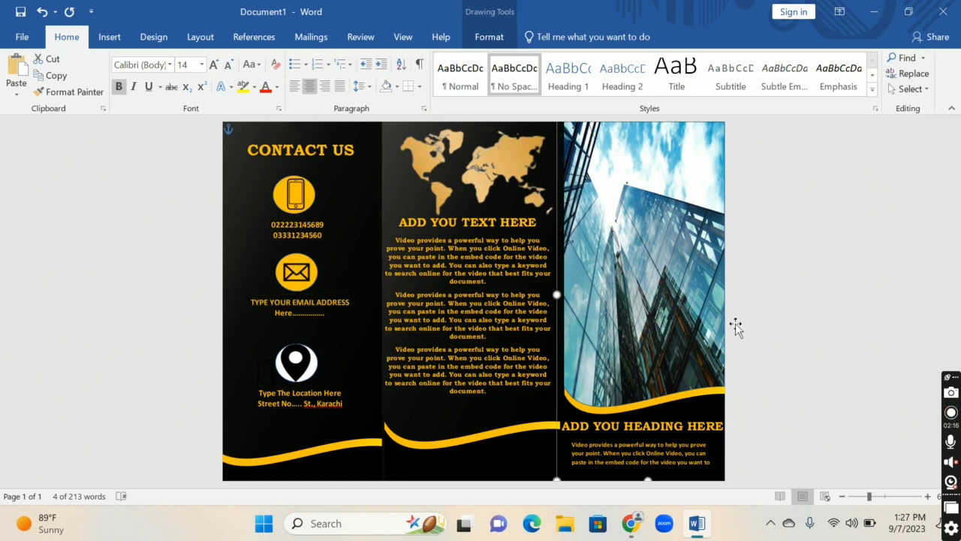
left_click(788, 366)
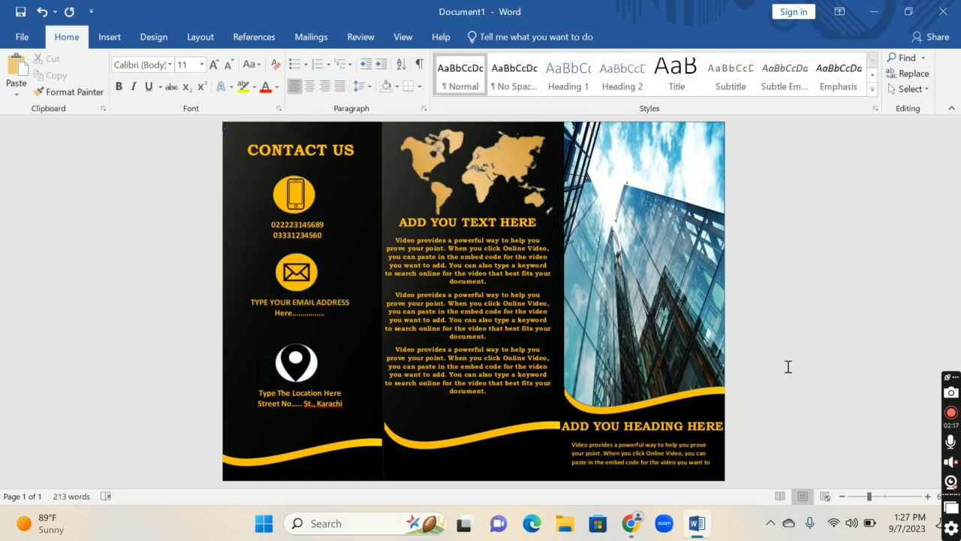
Auto-hide the ribbon and view the finished brochure enlarged
left_click(840, 15)
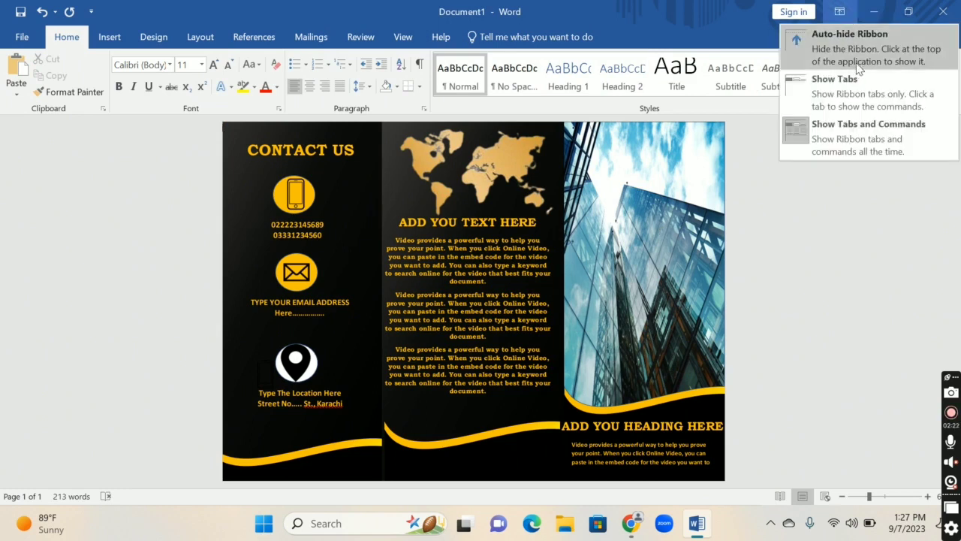
left_click(858, 66)
scroll(618, 204, "up", 3)
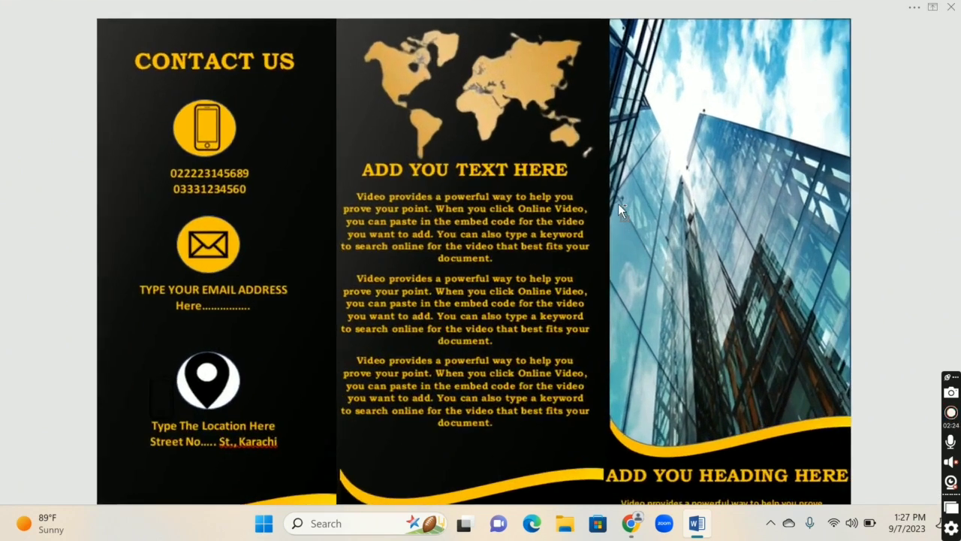